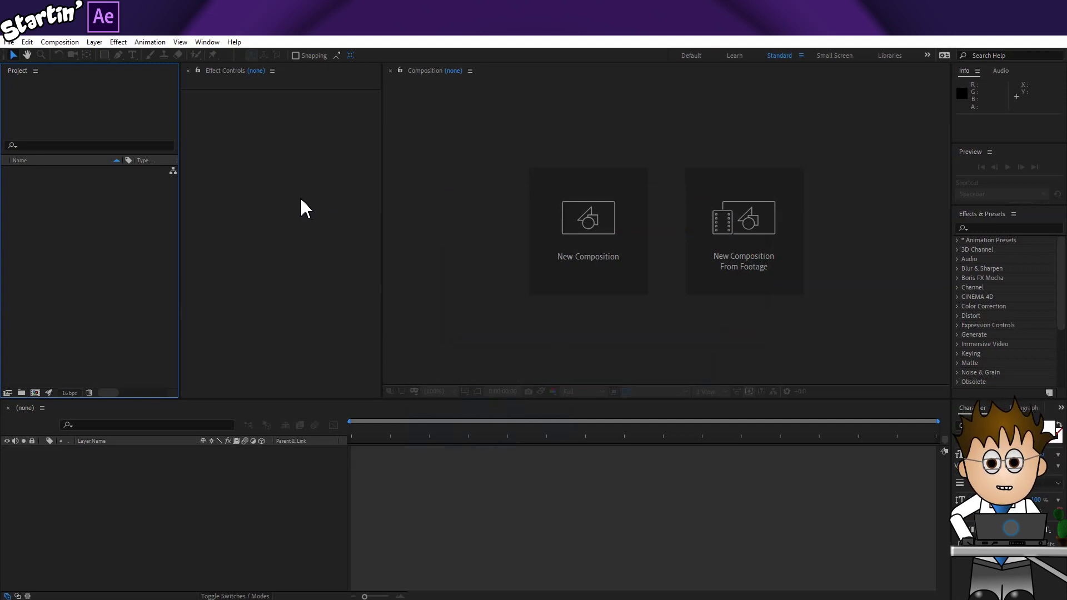
Import the Phaser_Hit.mpg footage through File > Import > File.
left_click(214, 43)
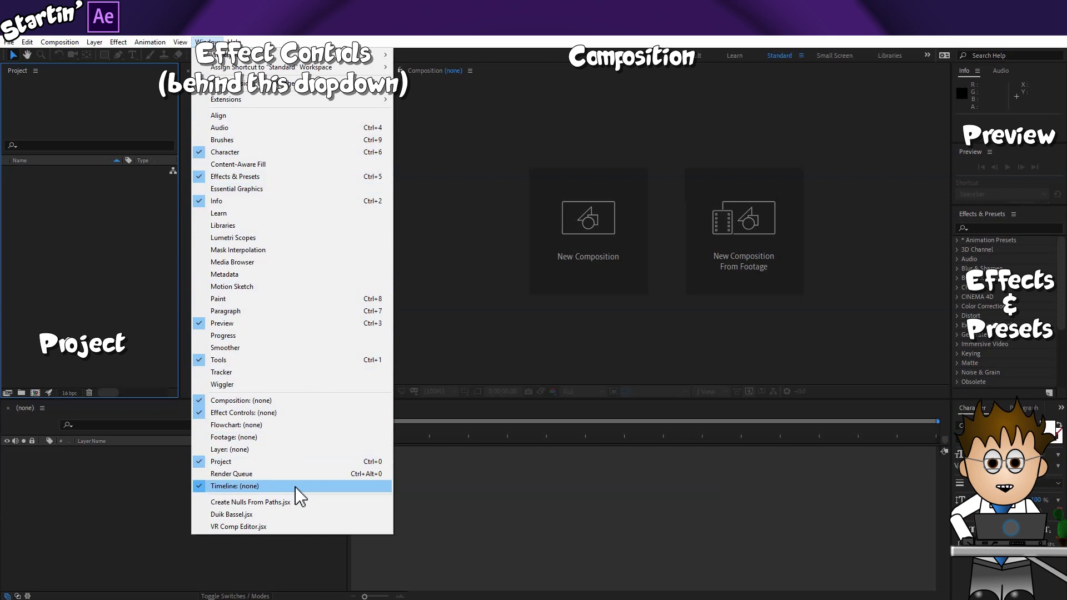
left_click(100, 314)
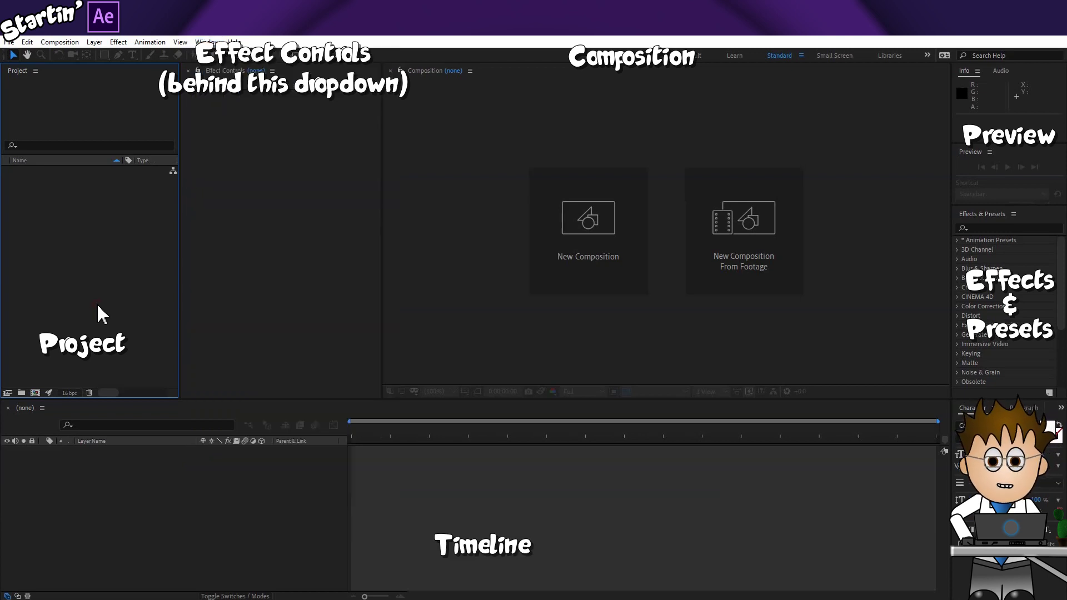
left_click(9, 44)
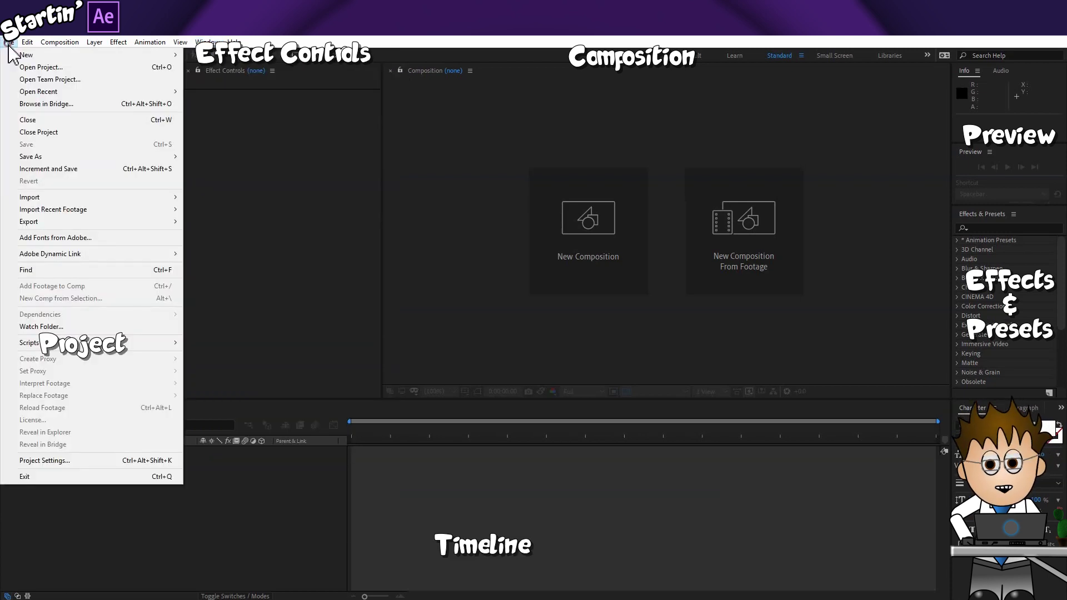
mouse_move(81, 199)
left_click(258, 200)
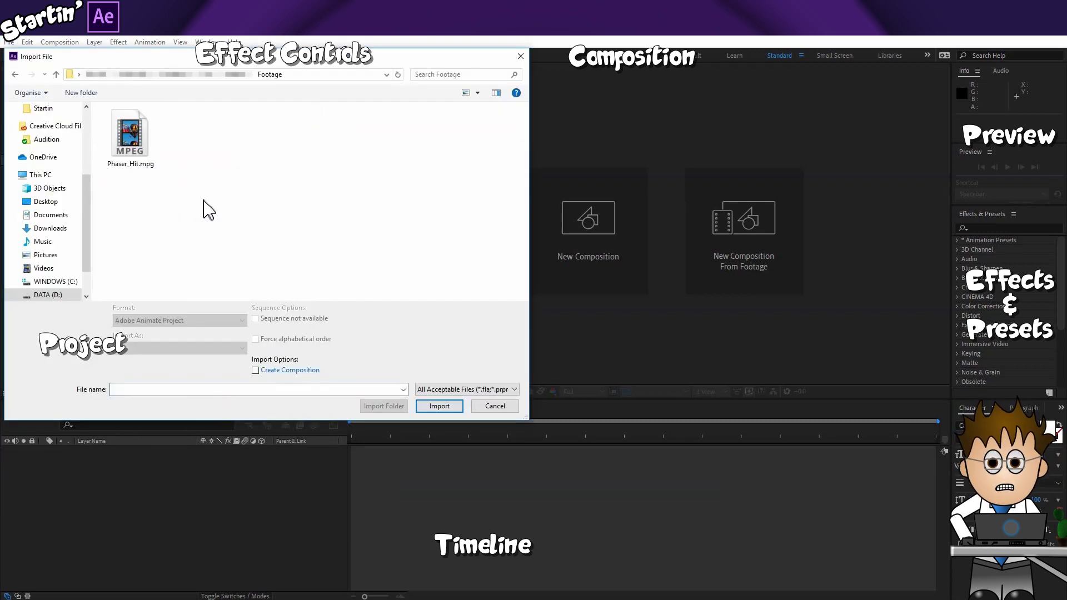
left_click(130, 140)
double_click(130, 142)
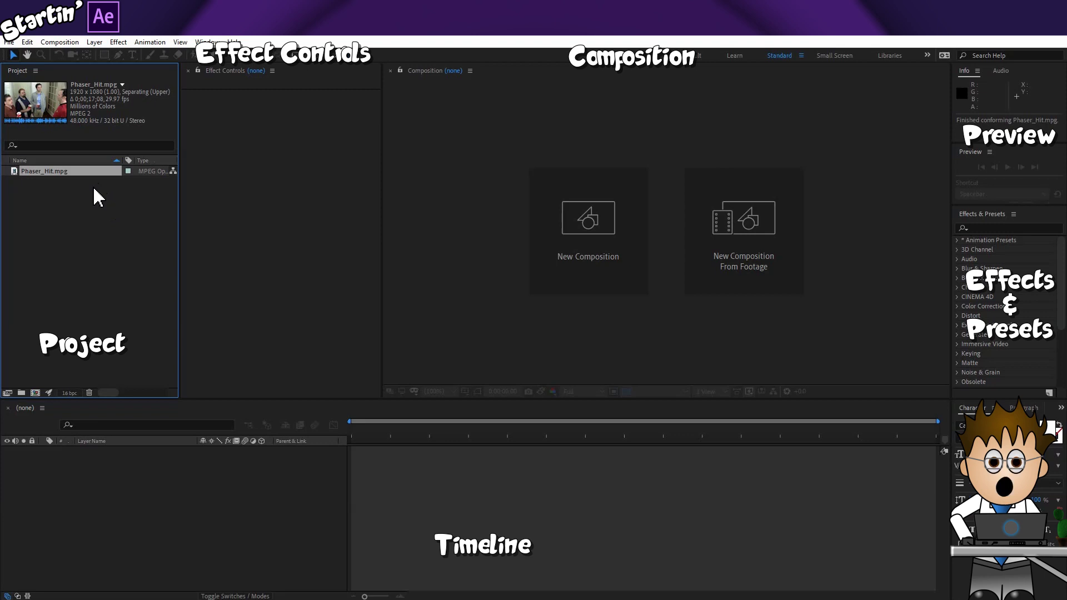
Create a composition from Phaser_Hit.mpg and stack a second copy starting near 15 seconds.
left_click(60, 42)
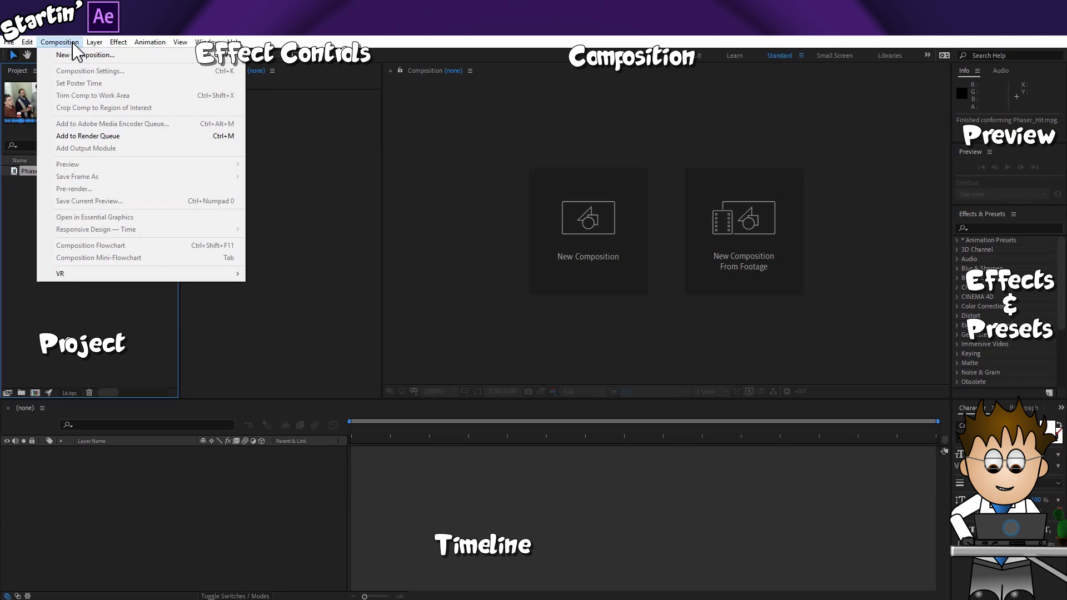
left_click(22, 200)
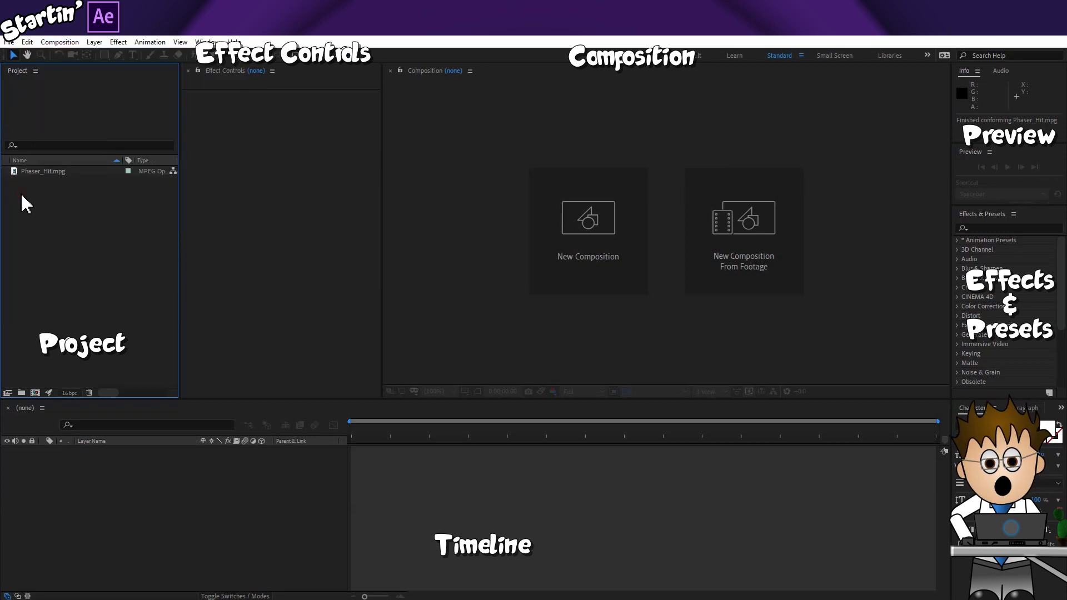
left_click(43, 172)
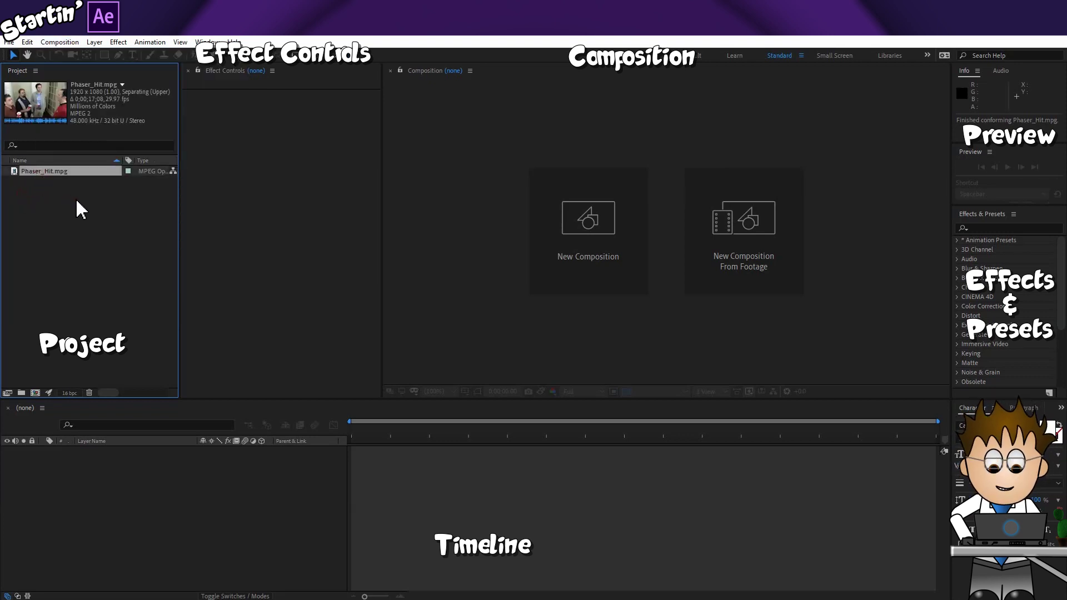
left_click_drag(43, 173, 36, 398)
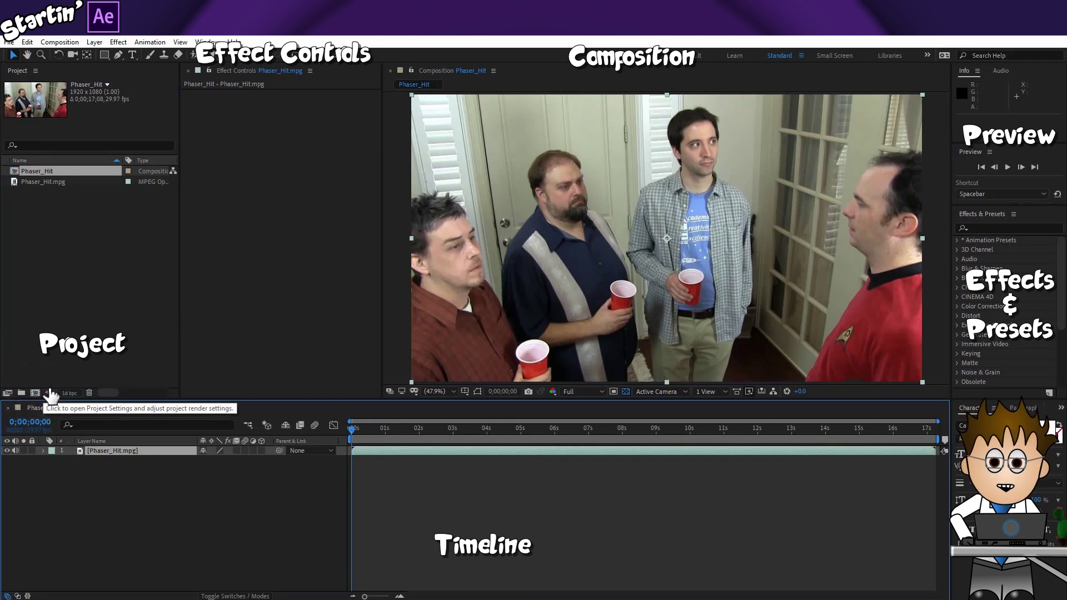
left_click_drag(48, 182, 150, 444)
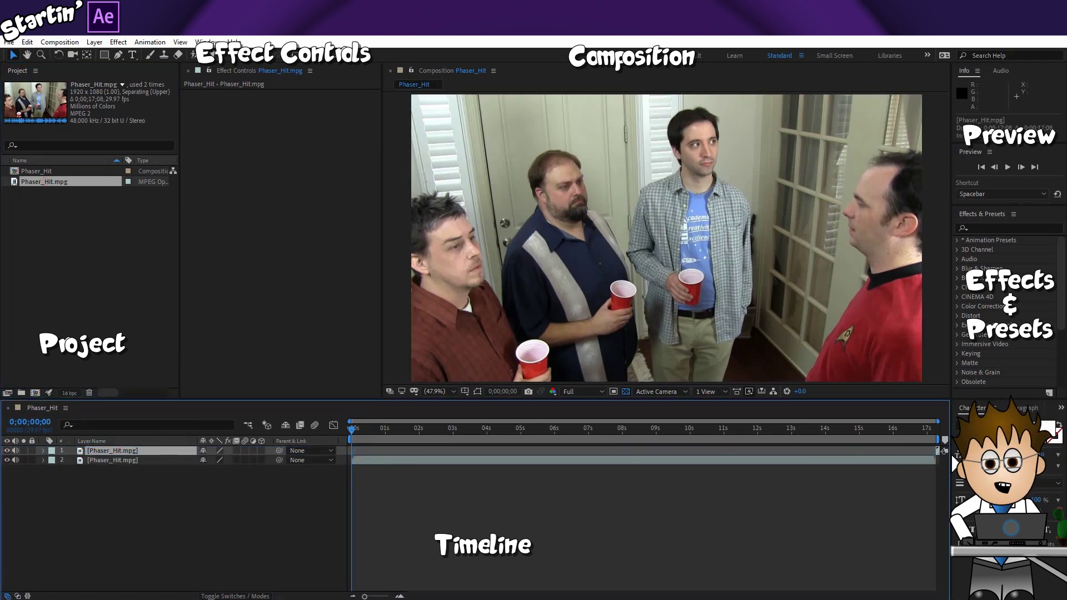
left_click_drag(954, 461, 867, 452)
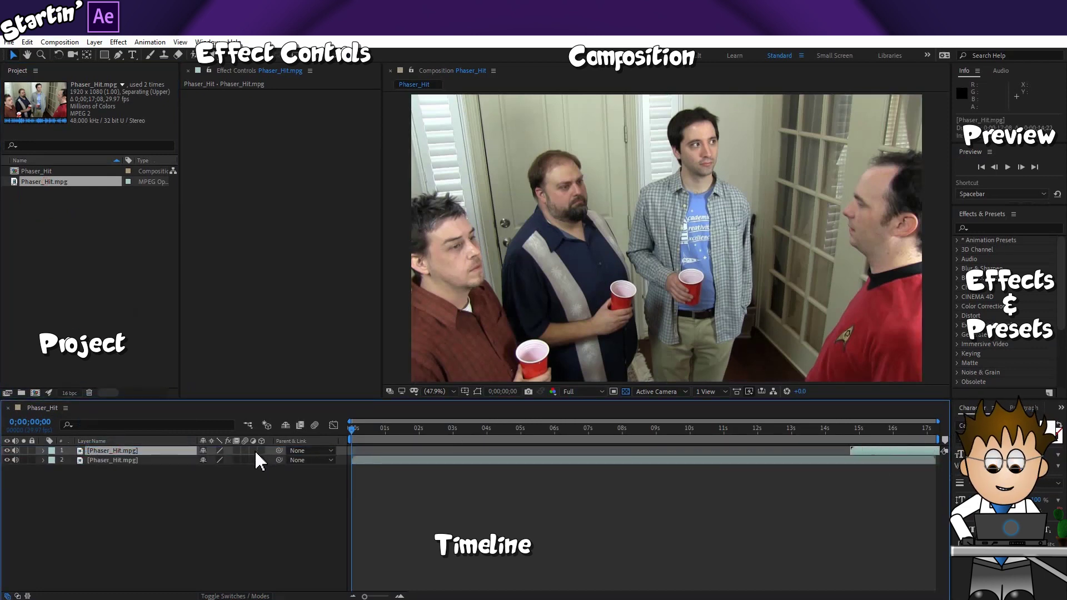
Delete the extra footage layer and check Composition Settings without changing anything.
key("Delete")
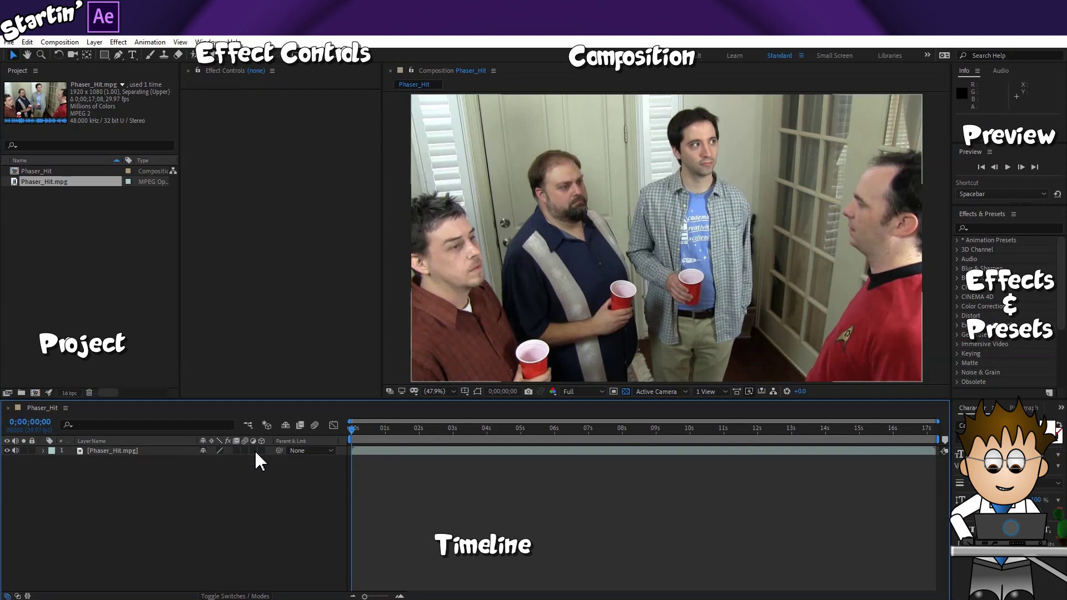
left_click(77, 44)
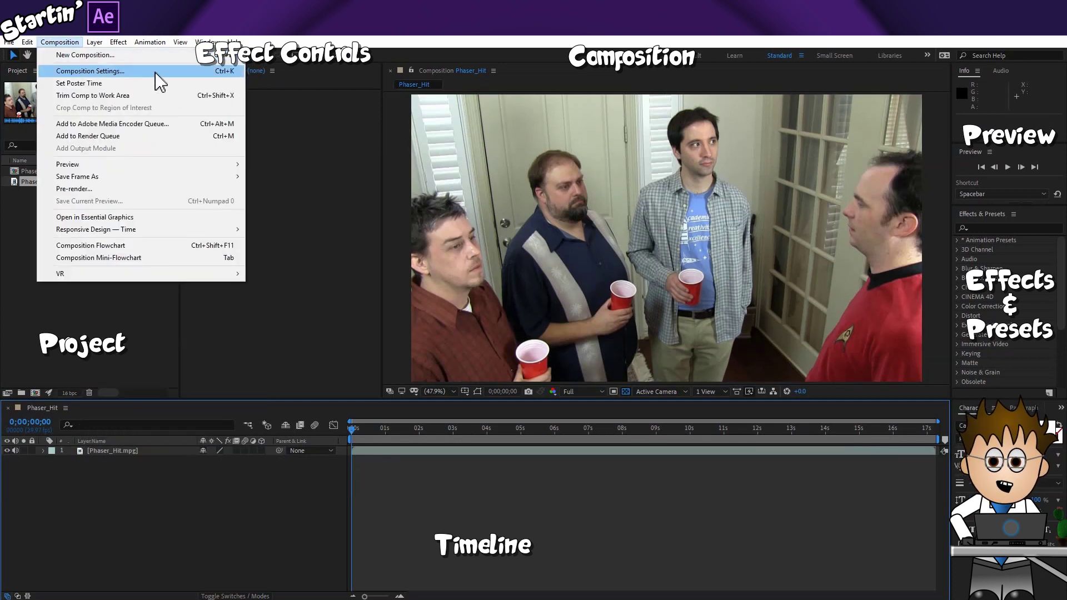
left_click(156, 71)
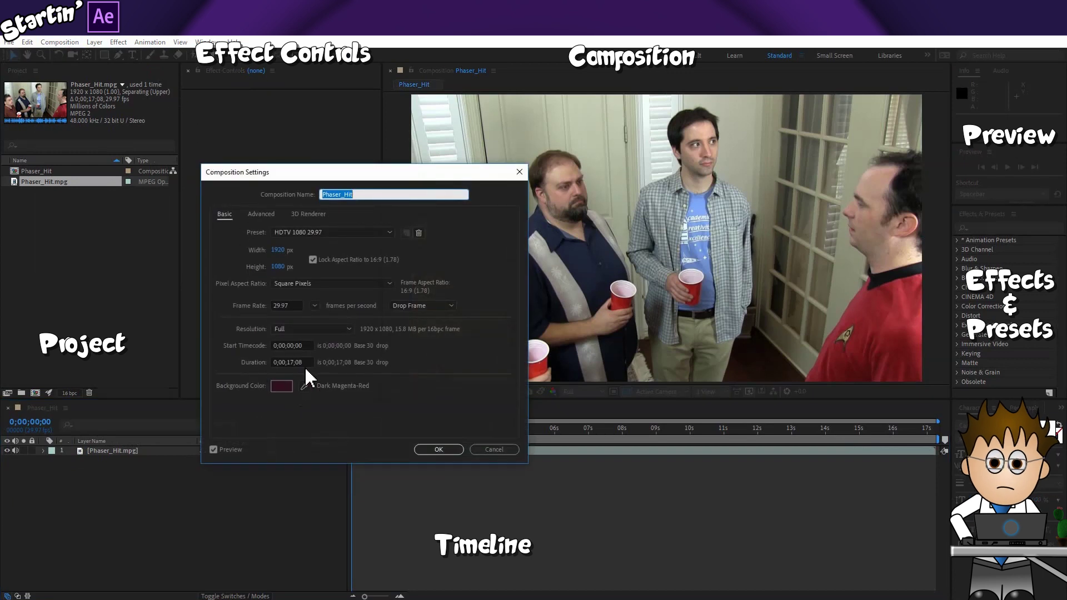
left_click(483, 451)
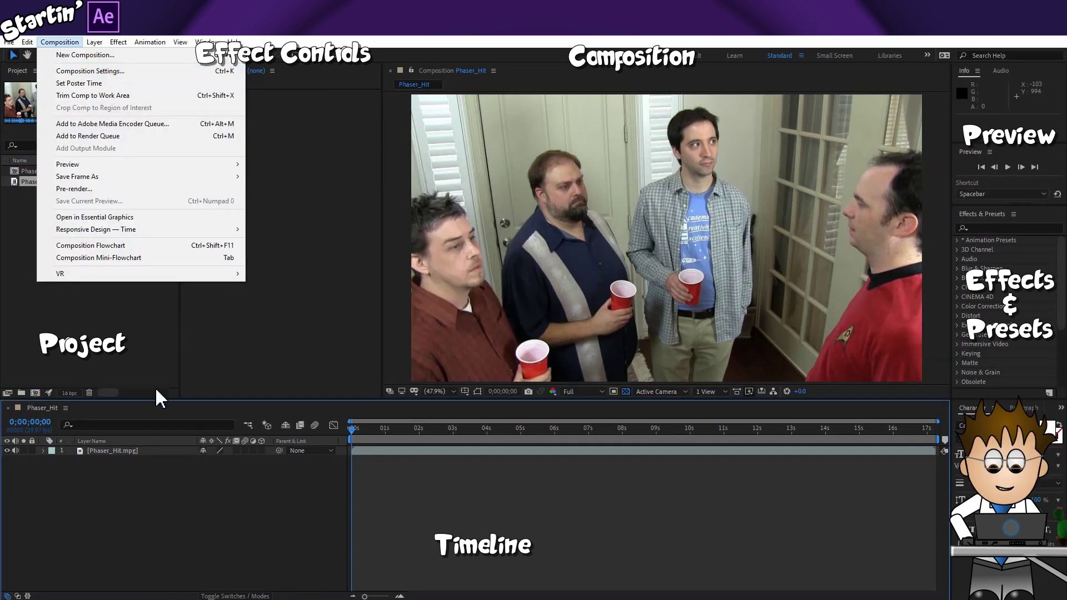
left_click(166, 476)
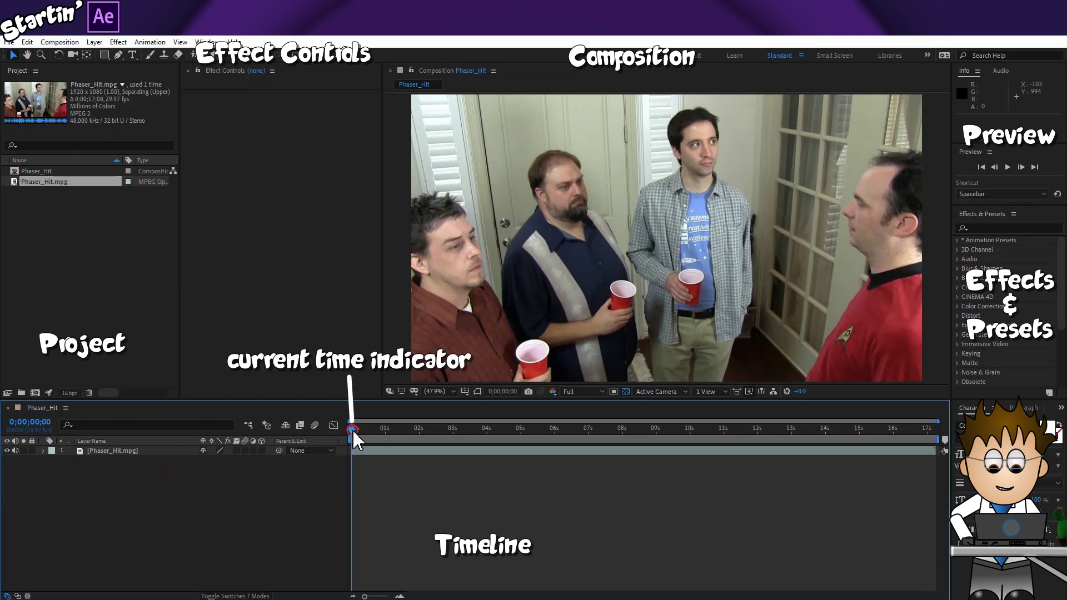
Scrub through the footage to around 8 seconds and return to the start.
left_click_drag(352, 430, 494, 440)
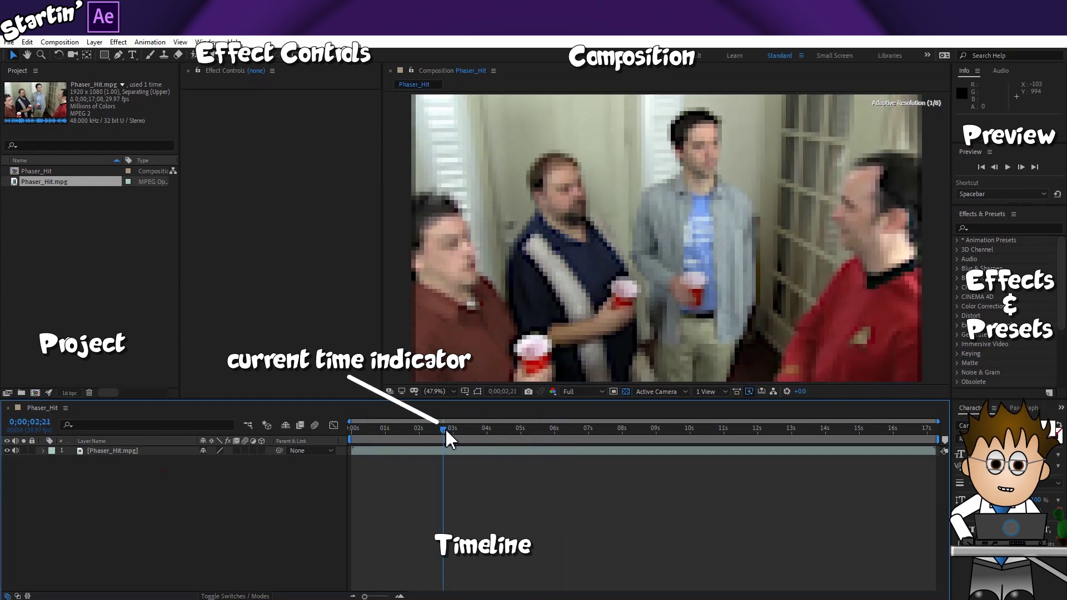
left_click_drag(445, 431, 349, 427)
left_click(116, 451)
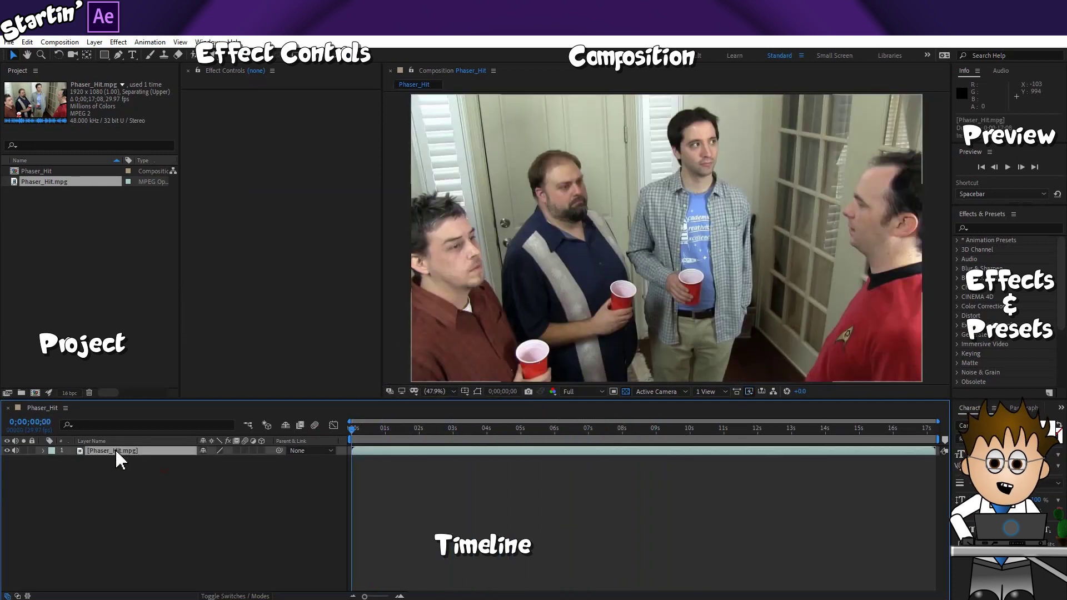
Open the layer in its own viewer, find the cut frame and set the in point.
double_click(115, 451)
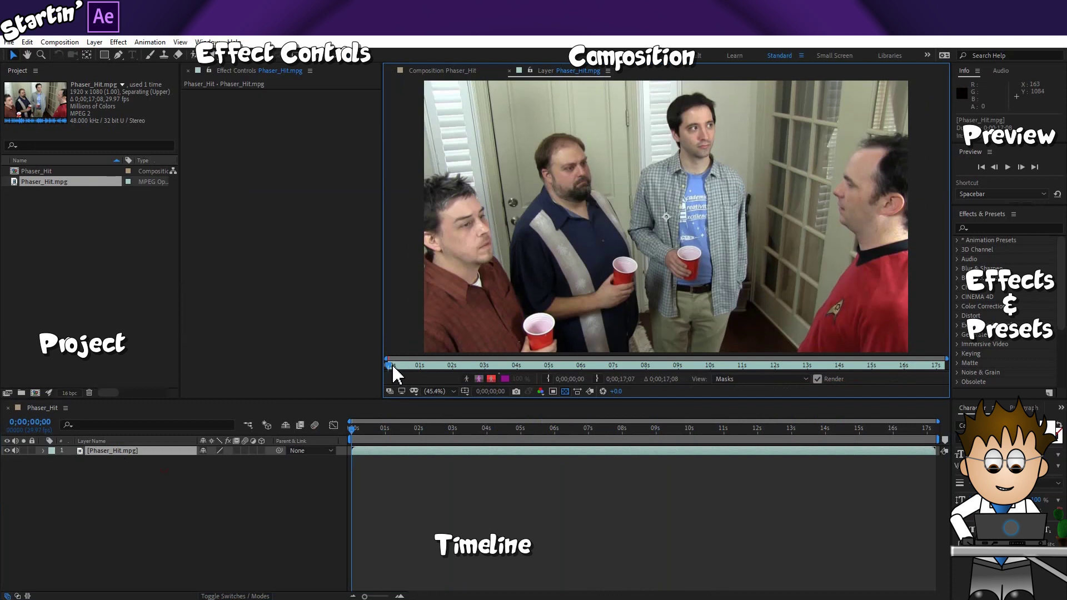
key("space")
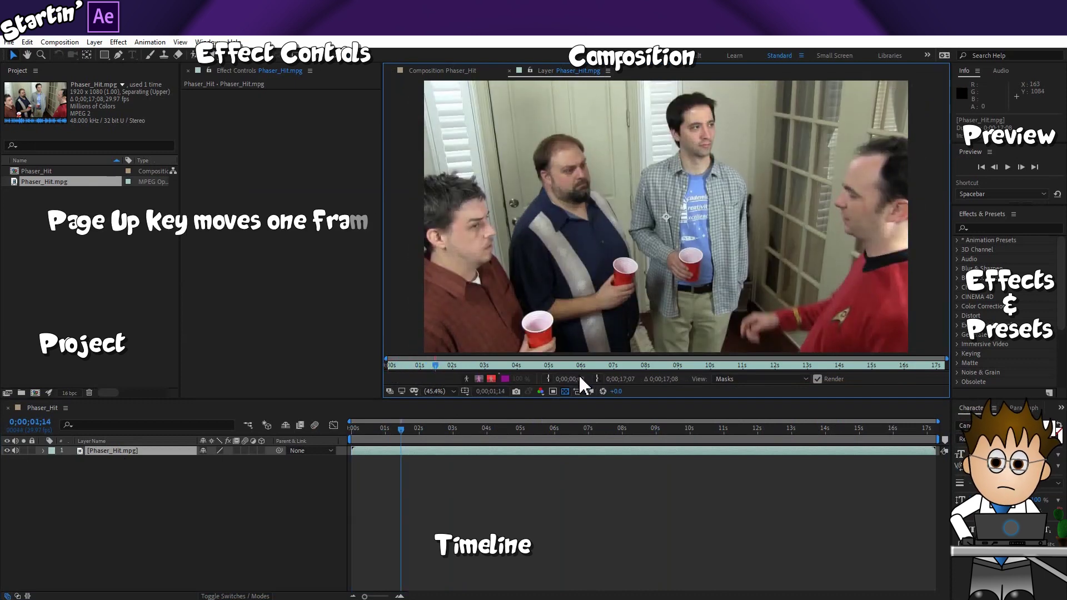
key("Page_Down")
key("Page_Down")
key("Page_Down")
key("Page_Down")
key("Page_Up")
key("Page_Up")
key("Page_Up")
key("Page_Up")
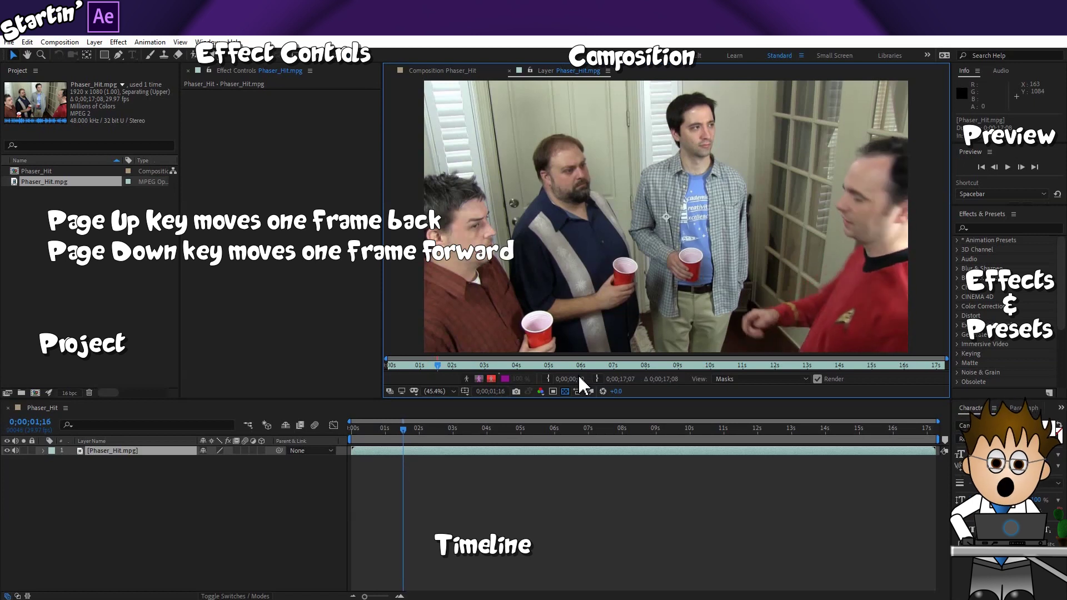
key("Page_Down")
key("Page_Down")
key("Page_Down")
key("Page_Down")
key("Page_Down")
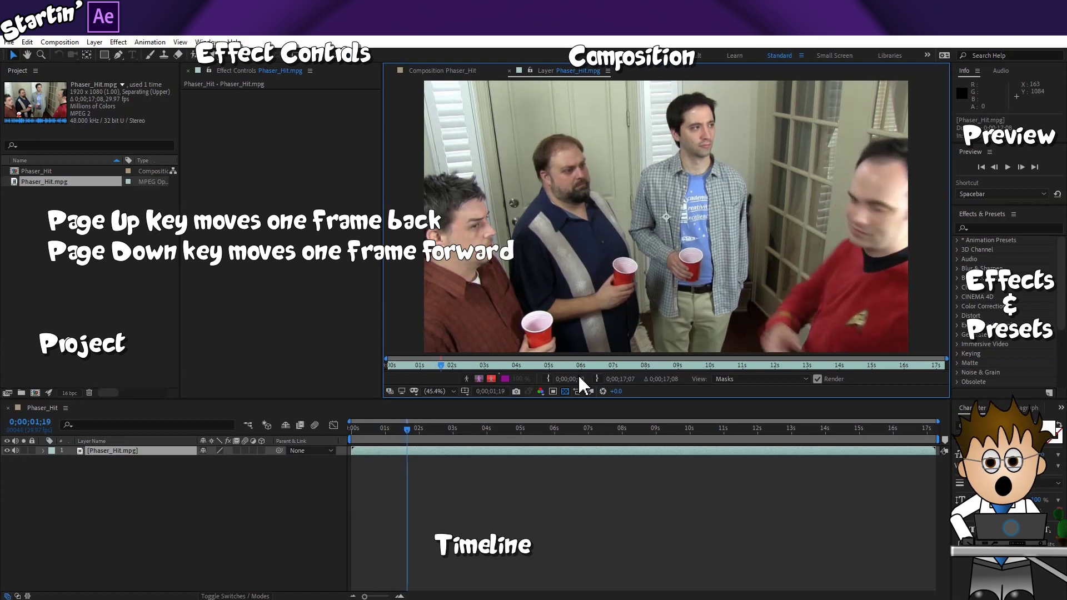
left_click(547, 378)
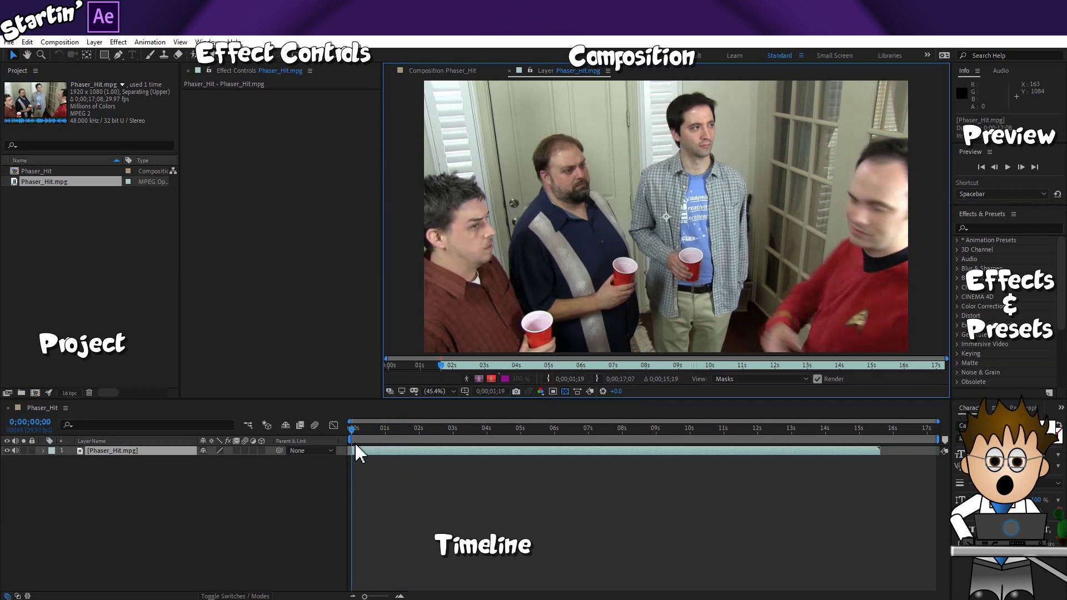
Scrub ahead and set the layer's out point at 0;00;06;29.
left_click_drag(455, 365, 584, 365)
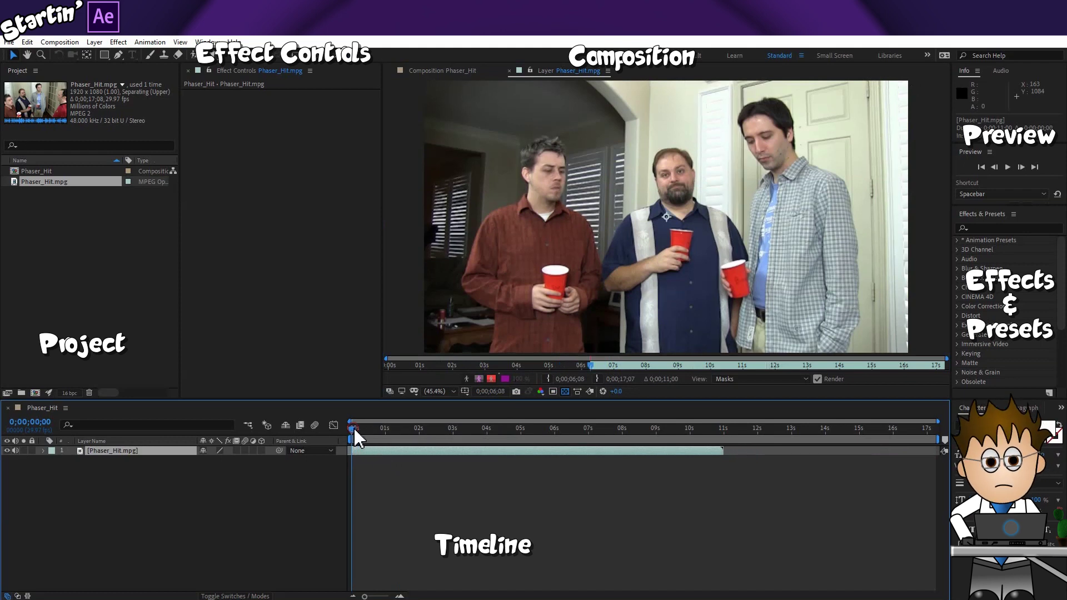
left_click_drag(353, 428, 376, 428)
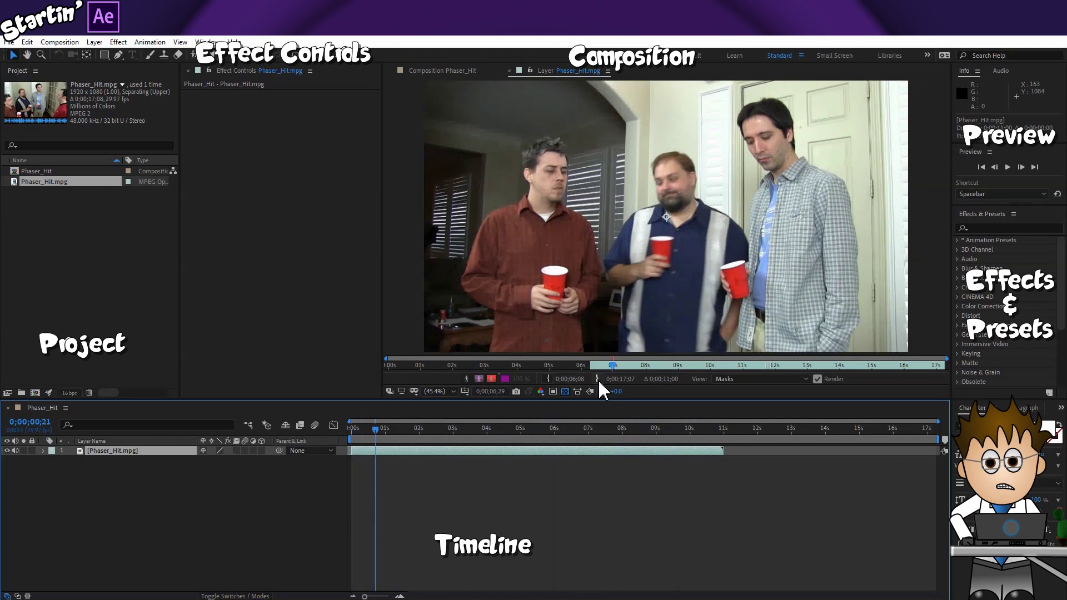
left_click(598, 379)
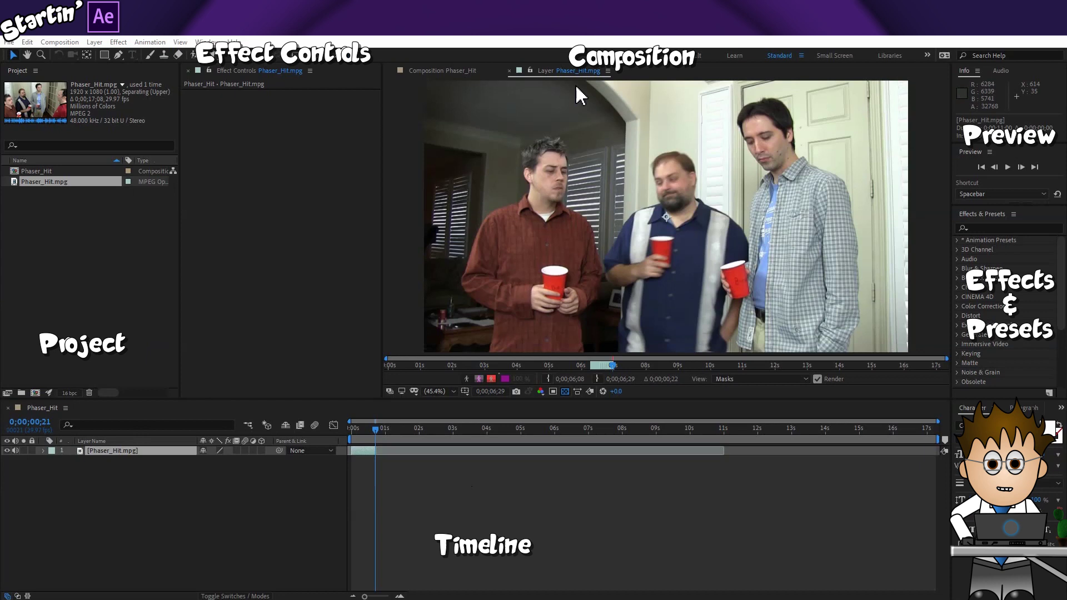
Close the Layer viewer and select the trimmed Phaser_Hit.mpg layer in the timeline.
left_click(509, 70)
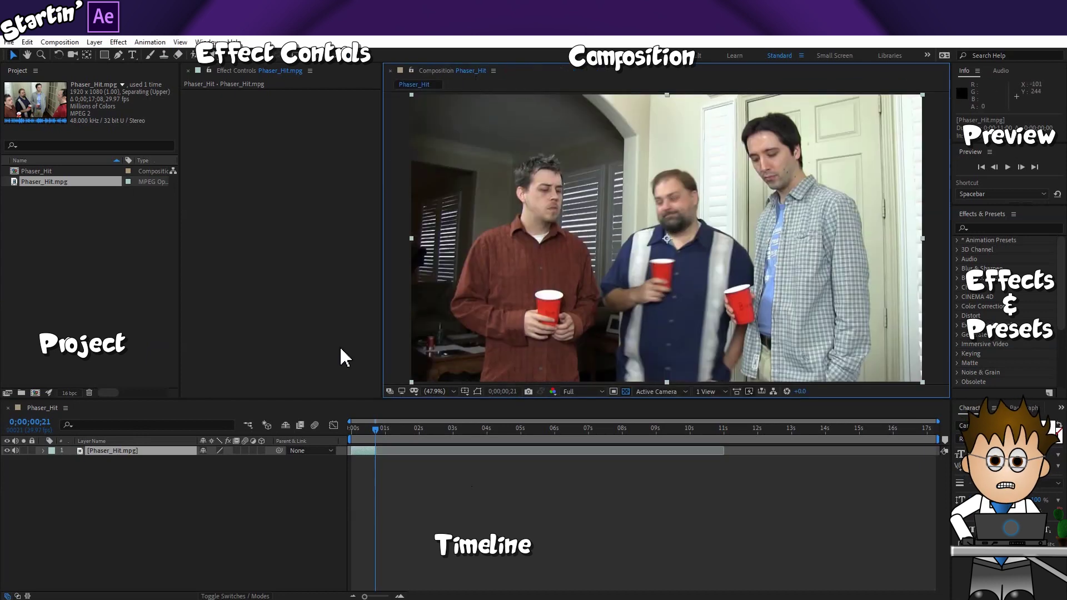
left_click(65, 200)
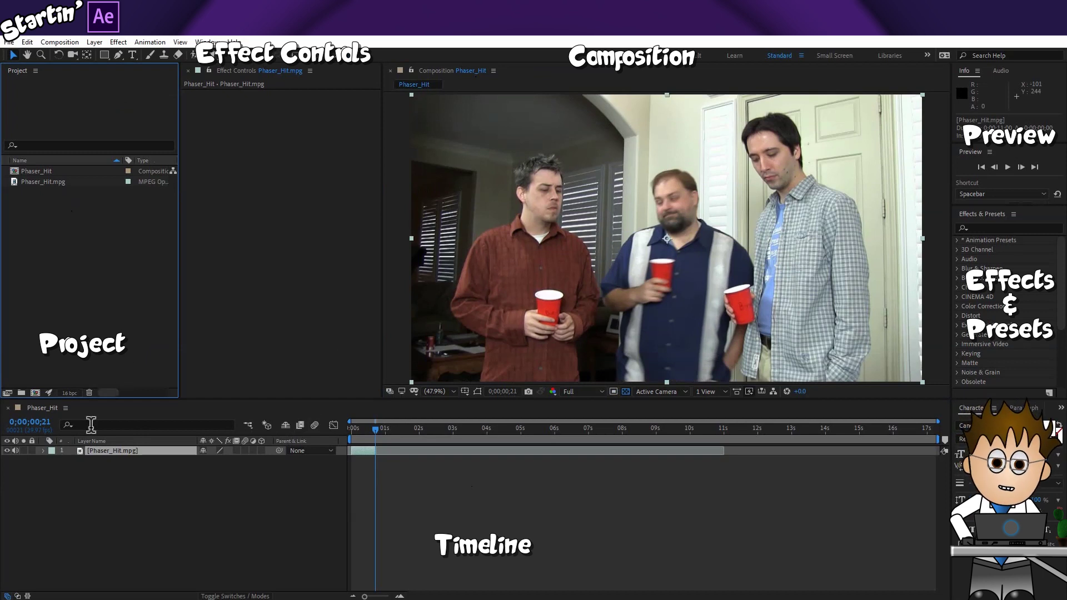
left_click(119, 450)
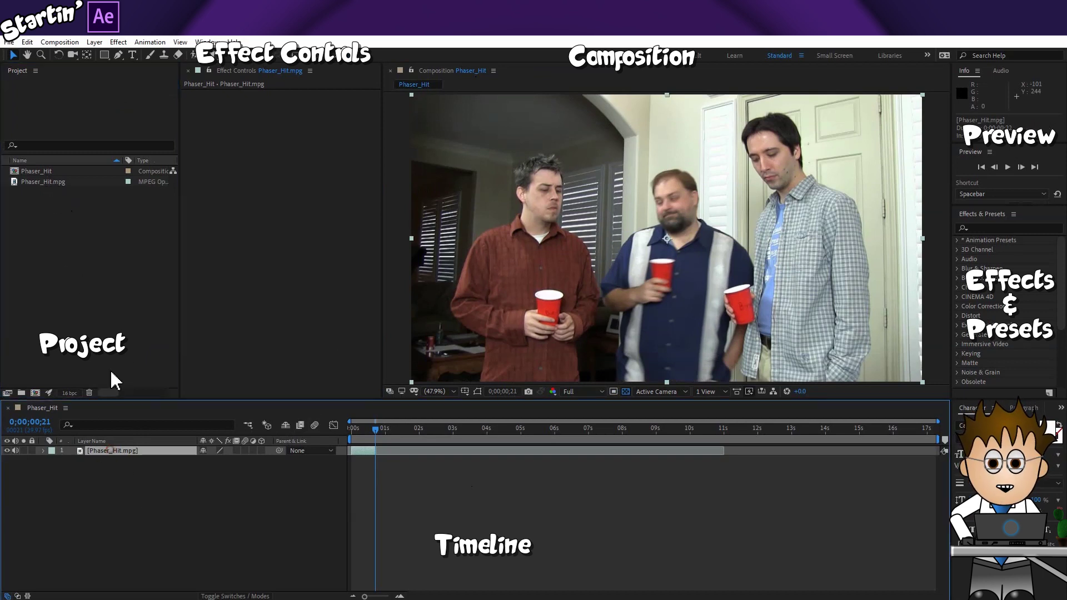
Drag another Phaser_Hit.mpg copy into the timeline above layer 1 and scrub to about 9;27.
left_click(27, 41)
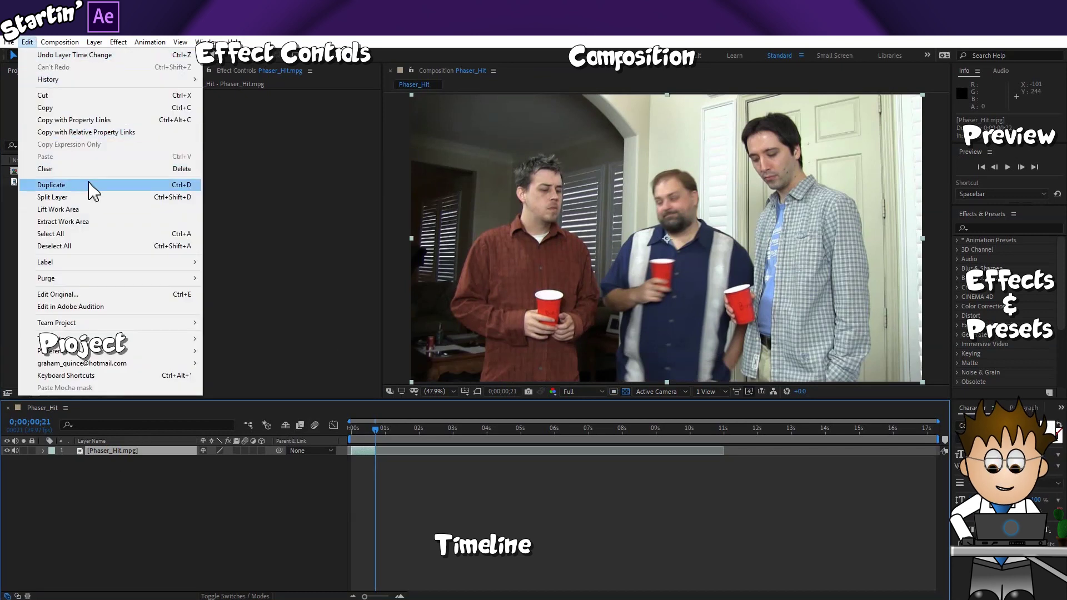
left_click(8, 212)
left_click_drag(40, 182, 98, 449)
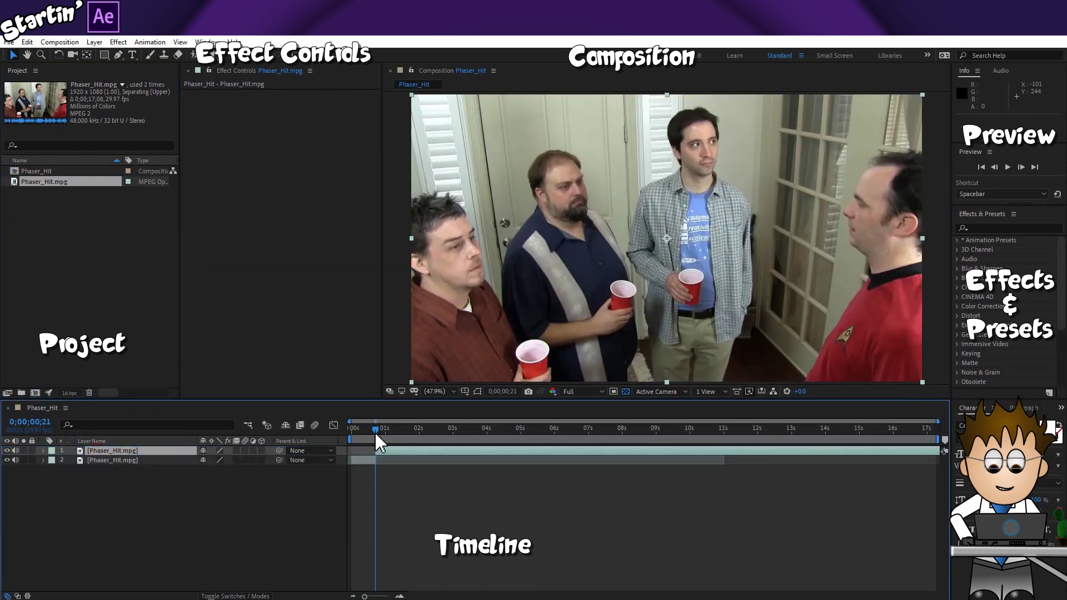
left_click_drag(385, 448, 687, 435)
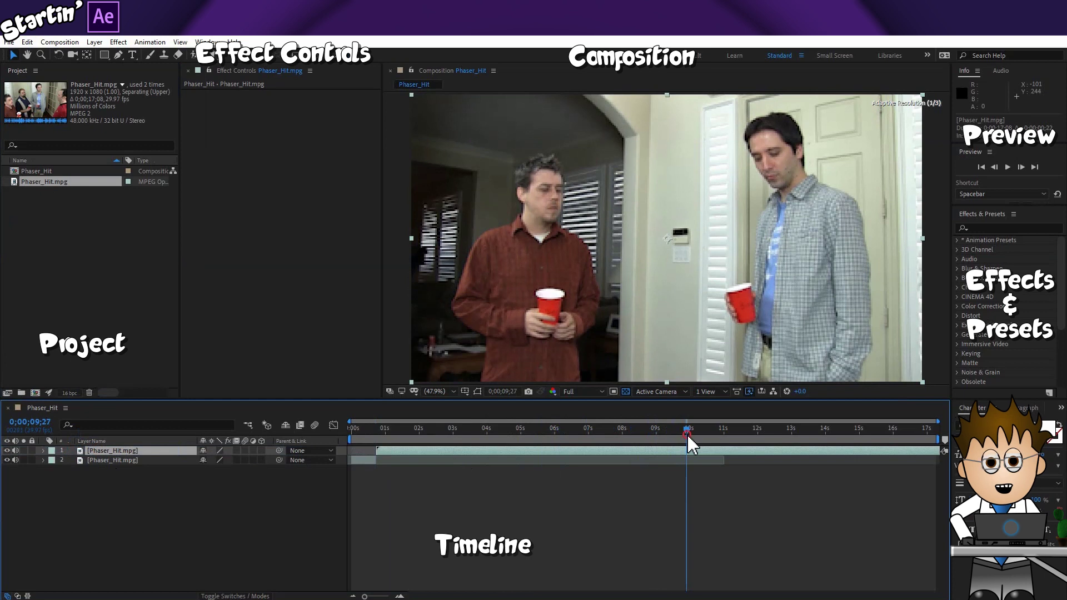
double_click(104, 451)
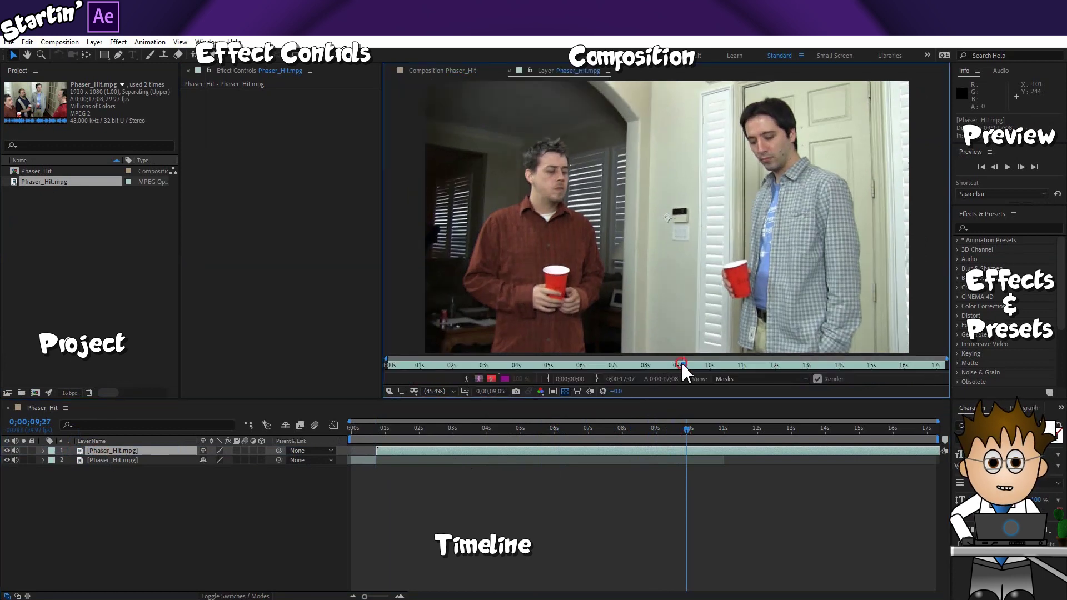
left_click(547, 379)
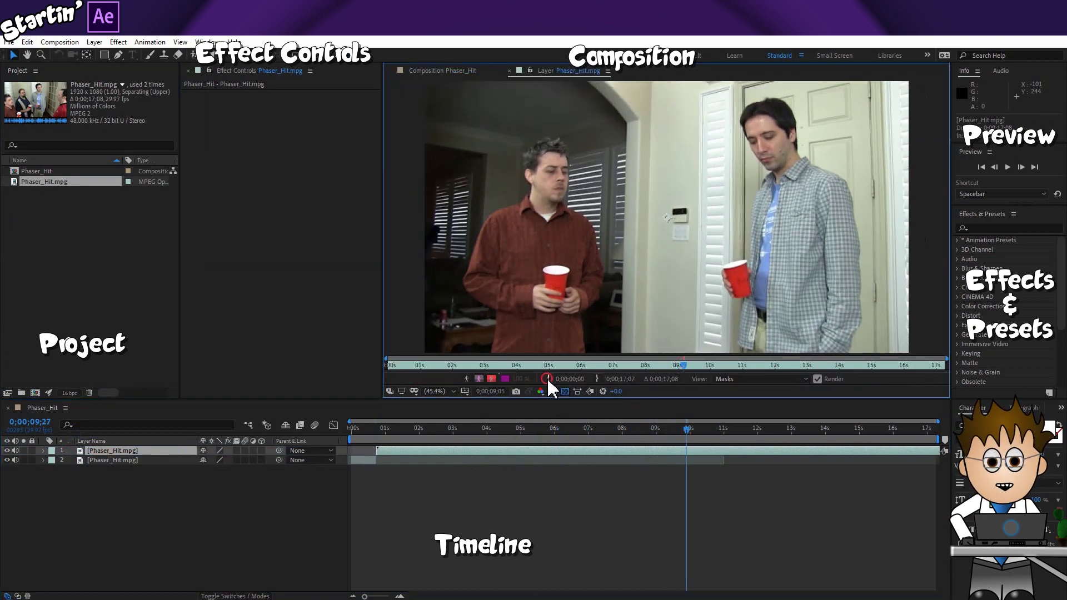
left_click_drag(685, 365, 728, 364)
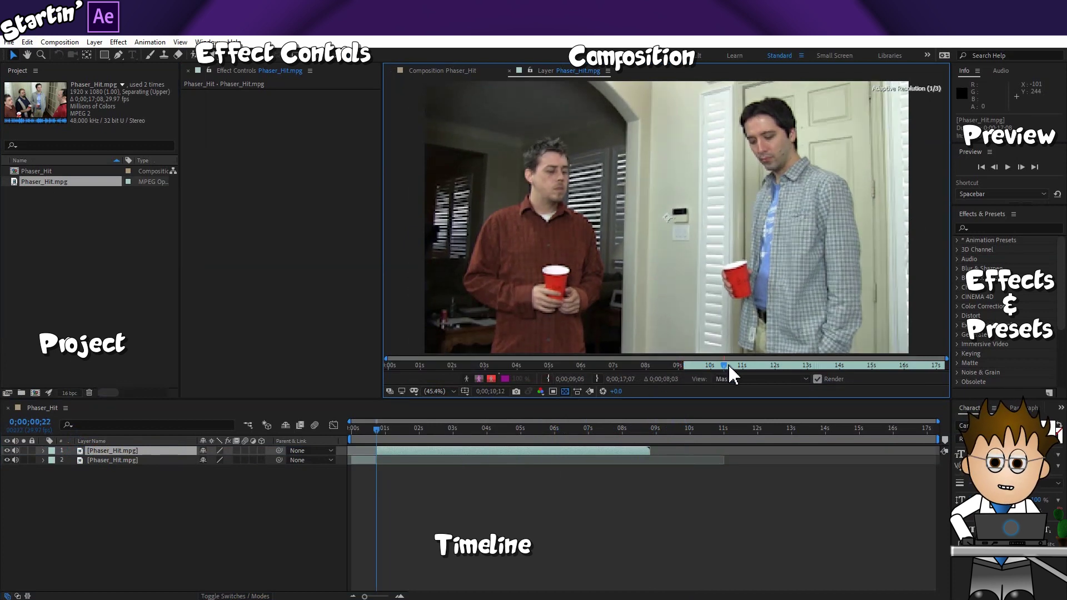
key("ctrl+z")
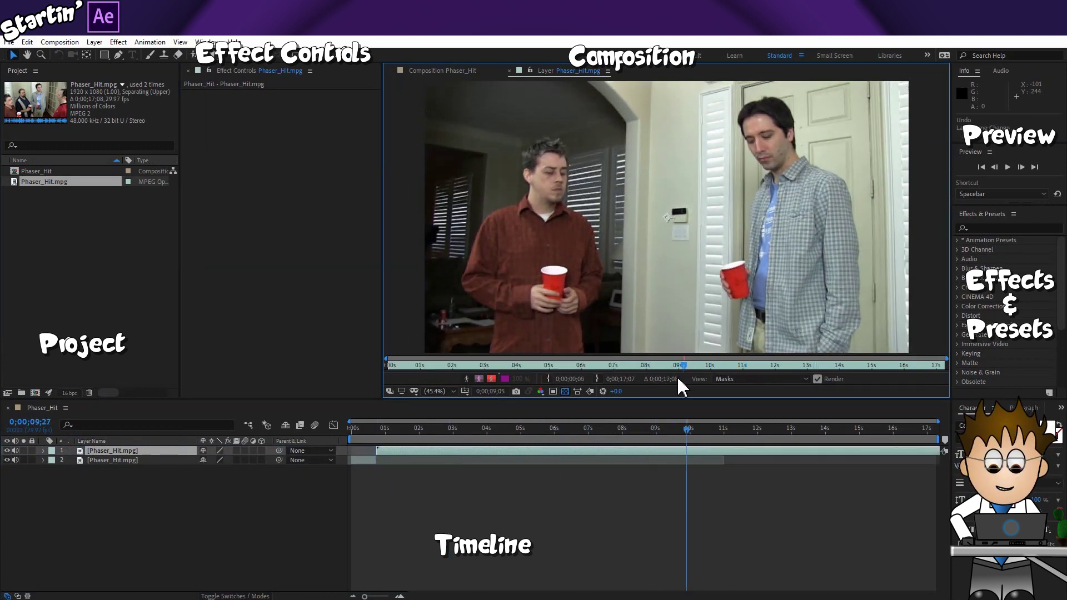
left_click(509, 70)
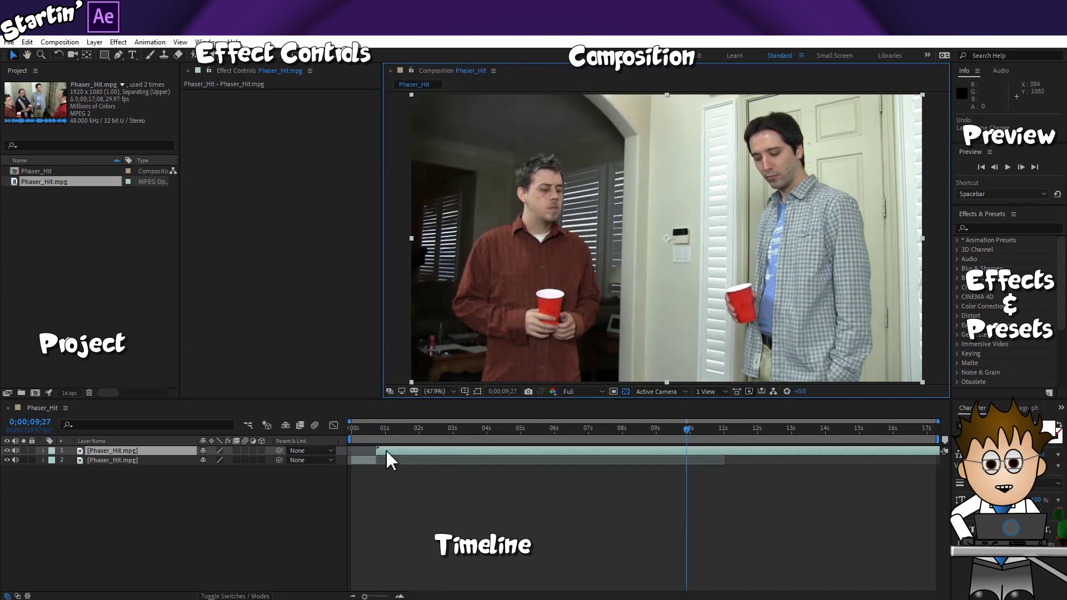
Trim the lower layer's out point back to where the upper layer starts.
left_click(362, 460)
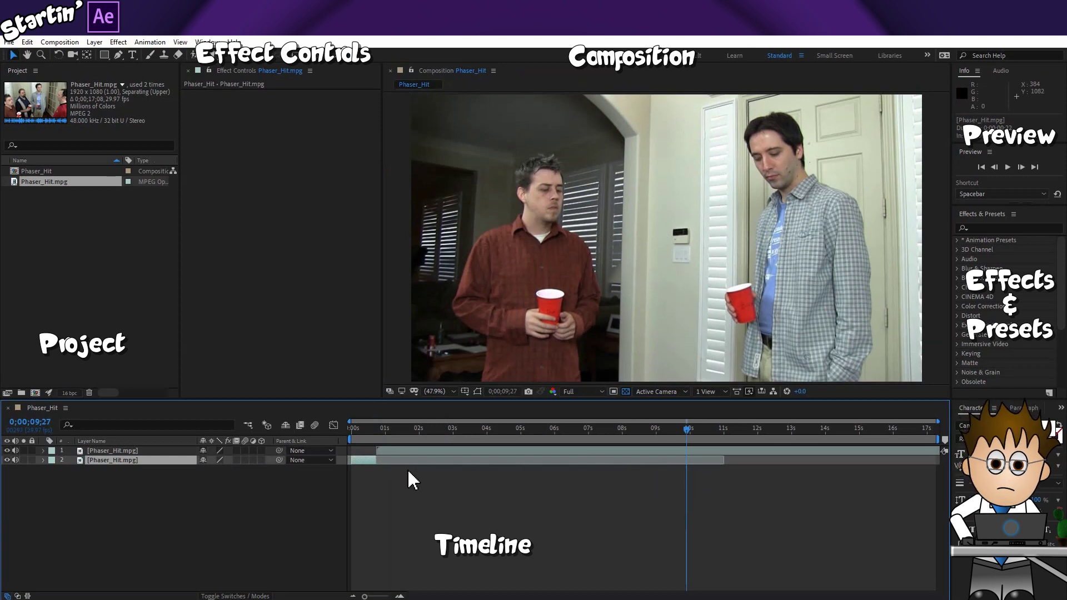
left_click(130, 457)
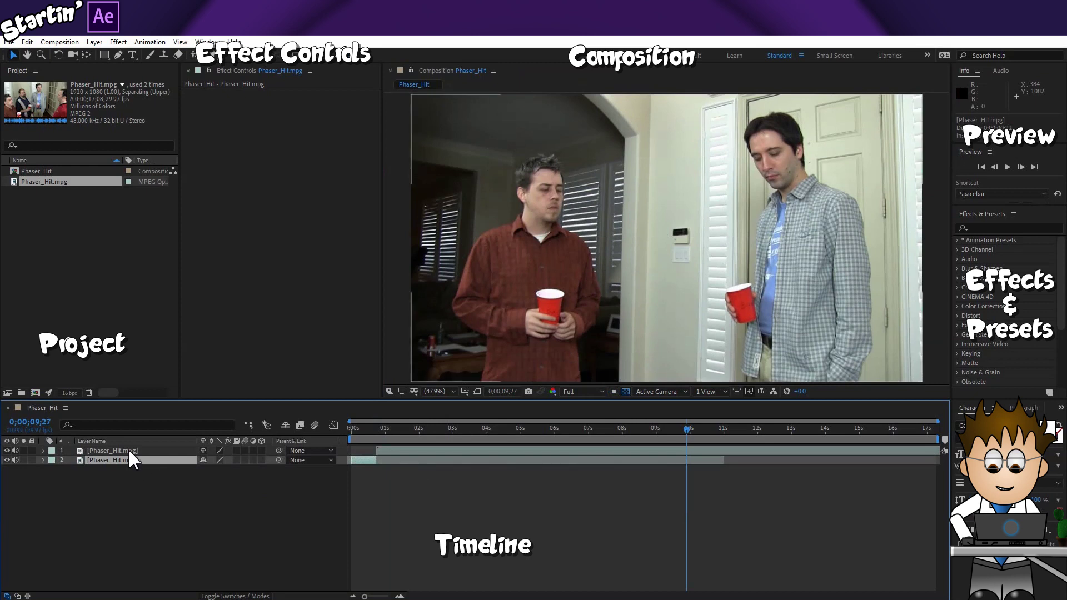
left_click(129, 451)
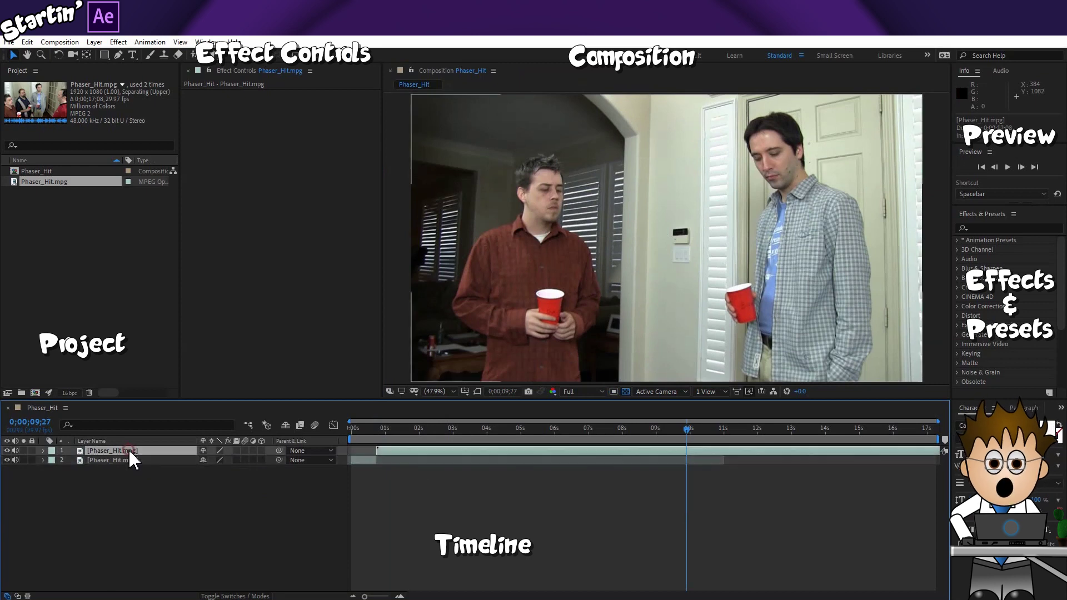
left_click(376, 460)
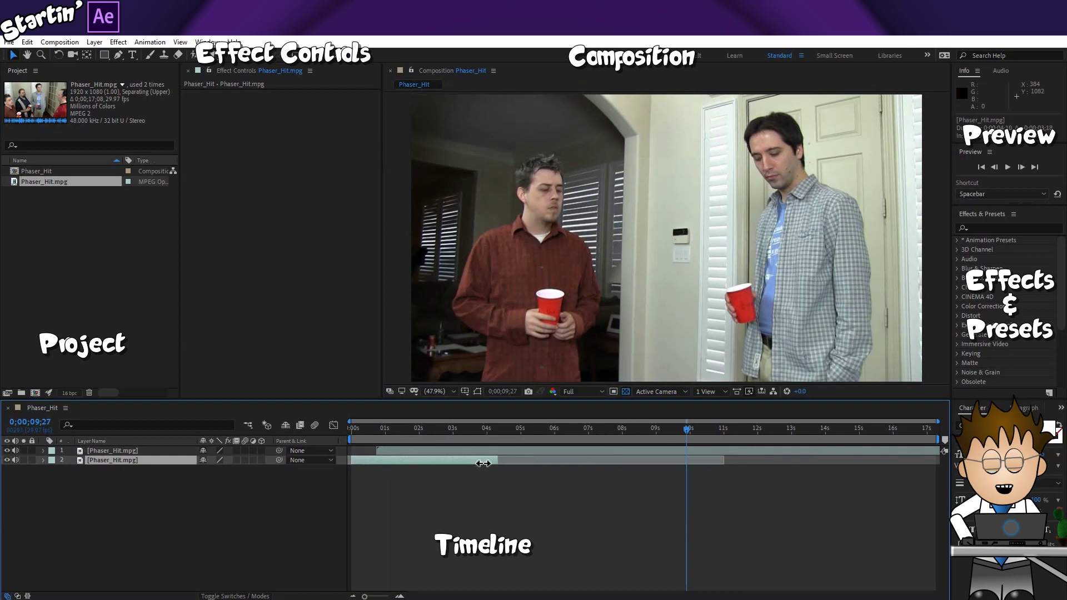
left_click_drag(424, 460, 388, 470)
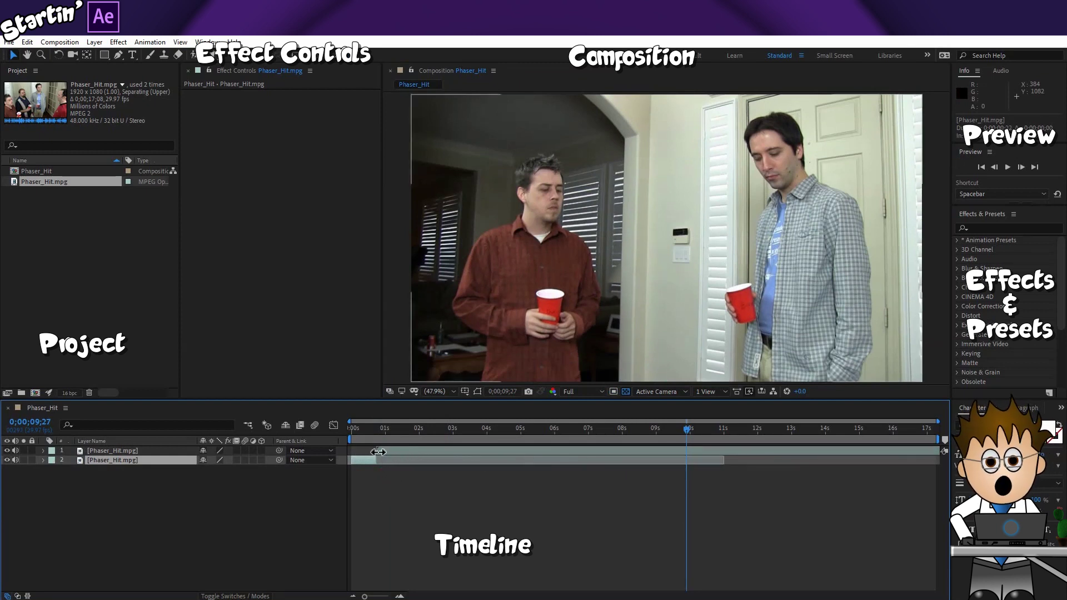
Trim the upper layer's start later and slide it left to follow the lower layer.
left_click_drag(378, 451, 689, 486)
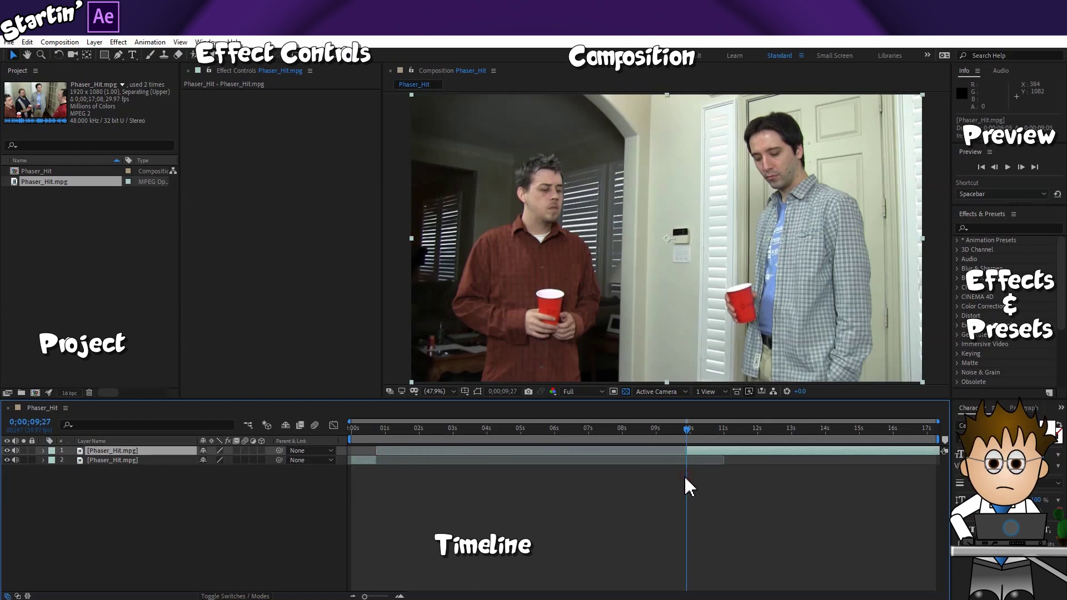
left_click_drag(713, 452, 442, 436)
left_click_drag(374, 452, 592, 459)
Hide the transparency grid, move to the top layer's last frame and copy timecode 0;00;06;26.
left_click(625, 392)
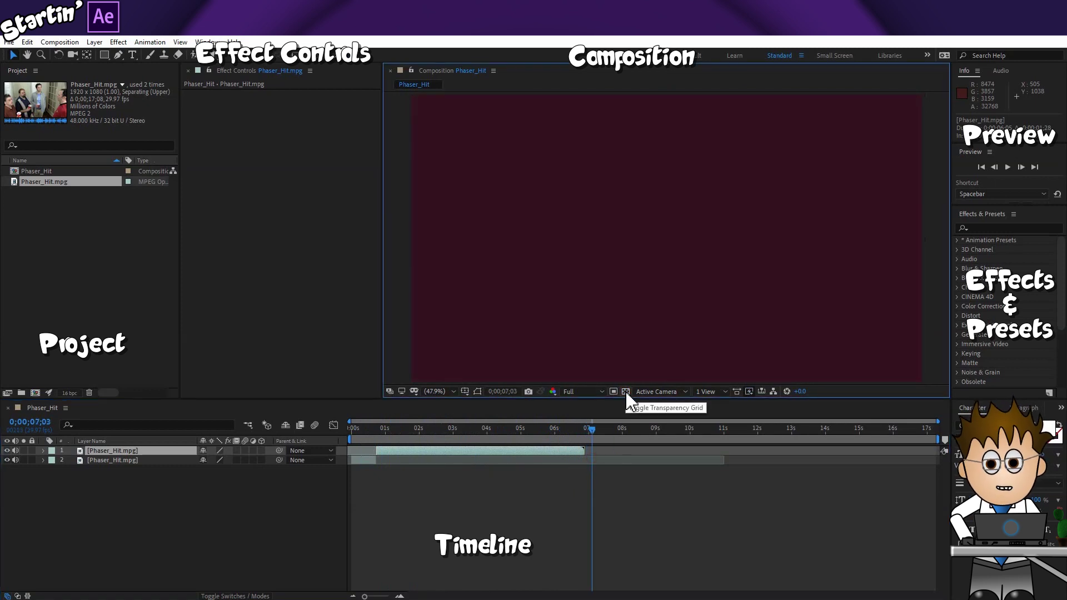
left_click_drag(579, 429, 589, 491)
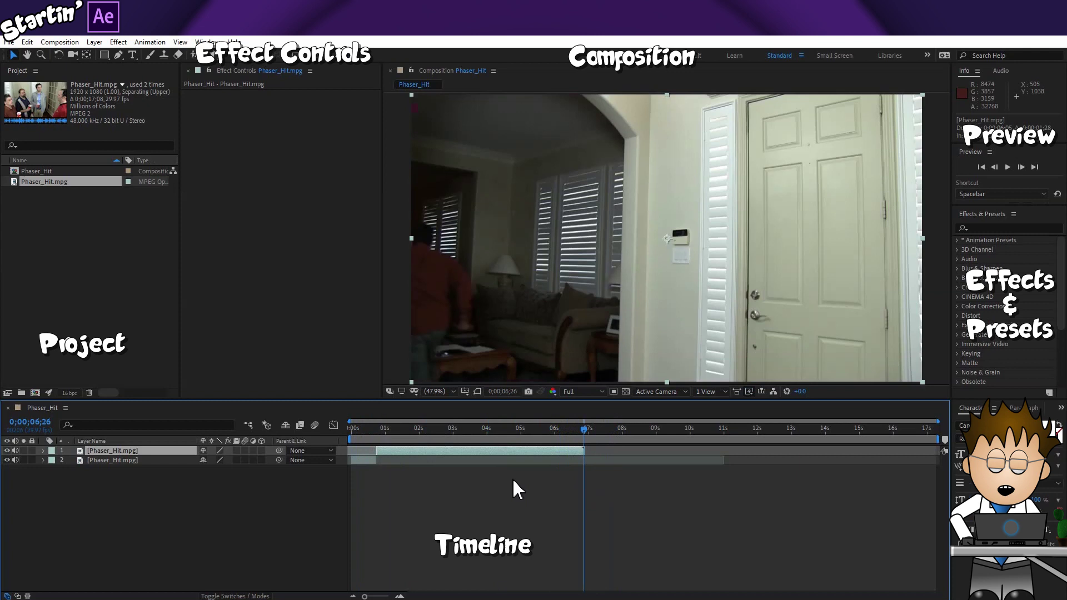
left_click(508, 392)
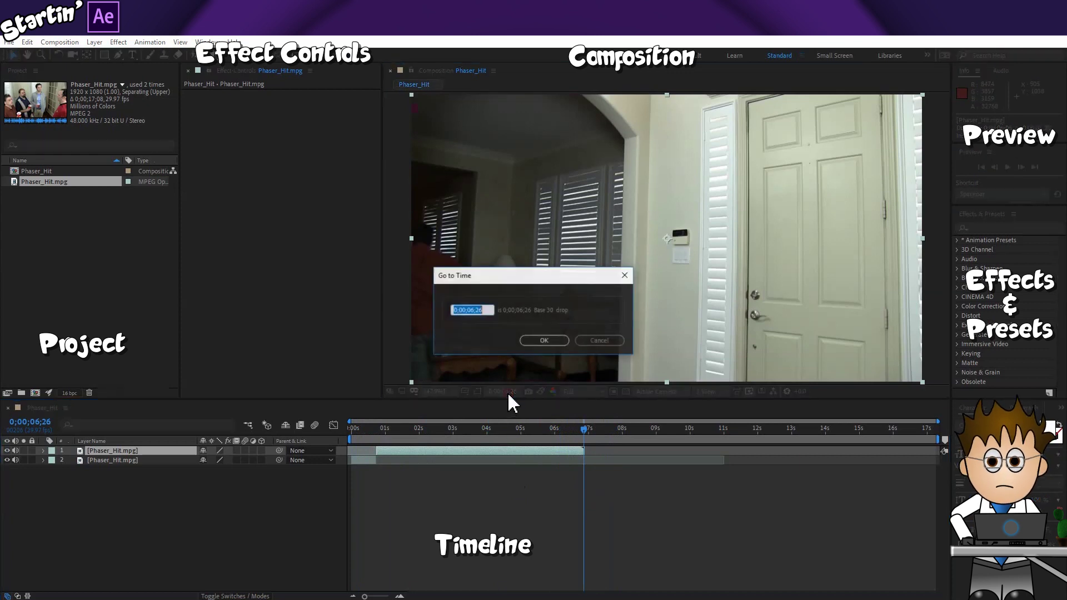
right_click(472, 309)
left_click(445, 345)
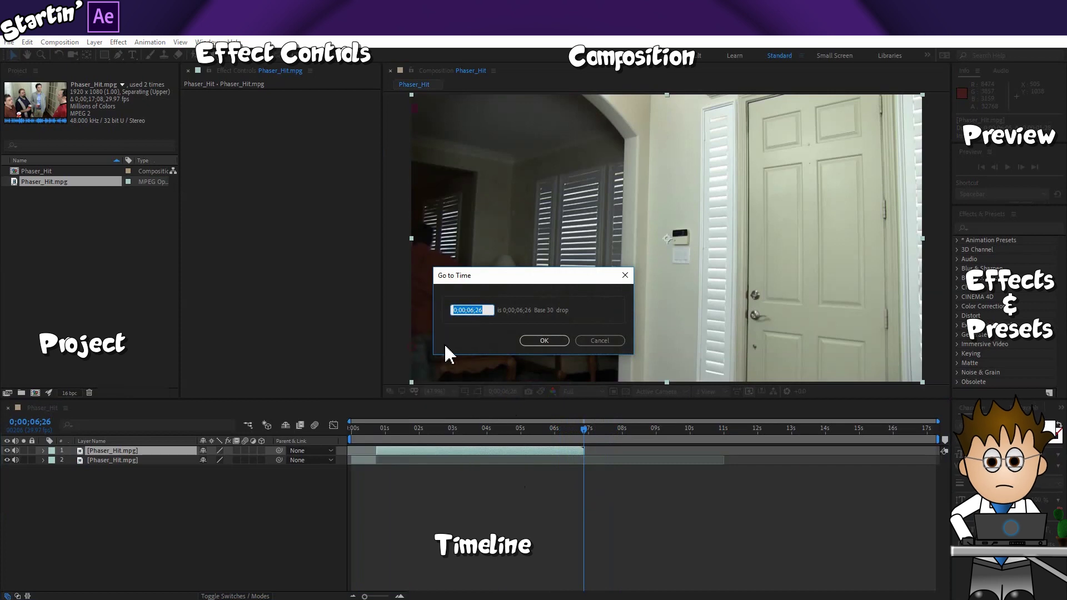
left_click(541, 341)
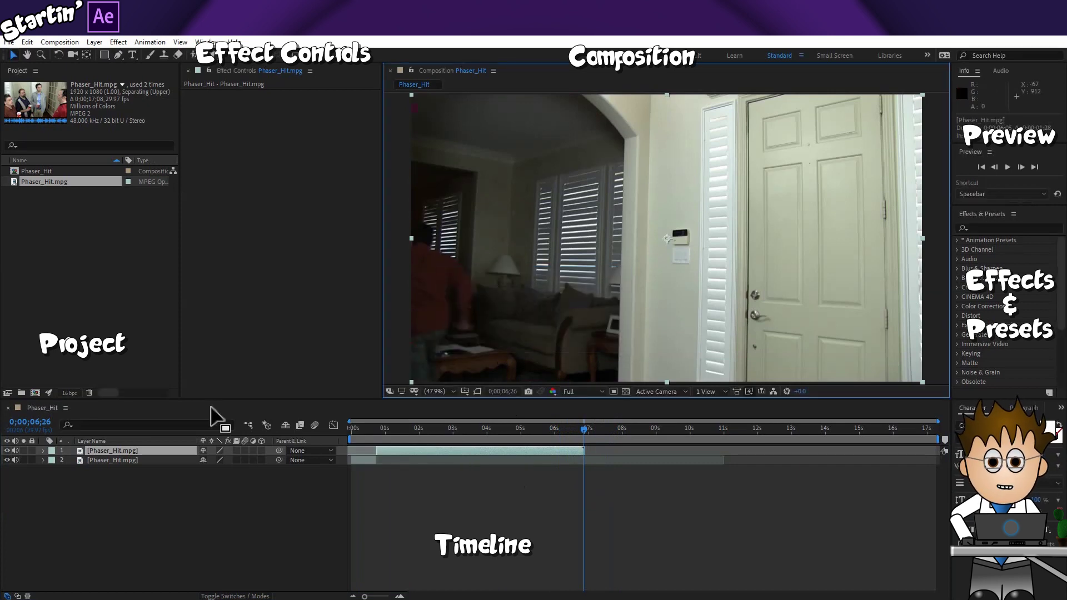
Paste 0;00;06;26 as the Composition Settings duration, replacing 0;00;17;08.
left_click(52, 42)
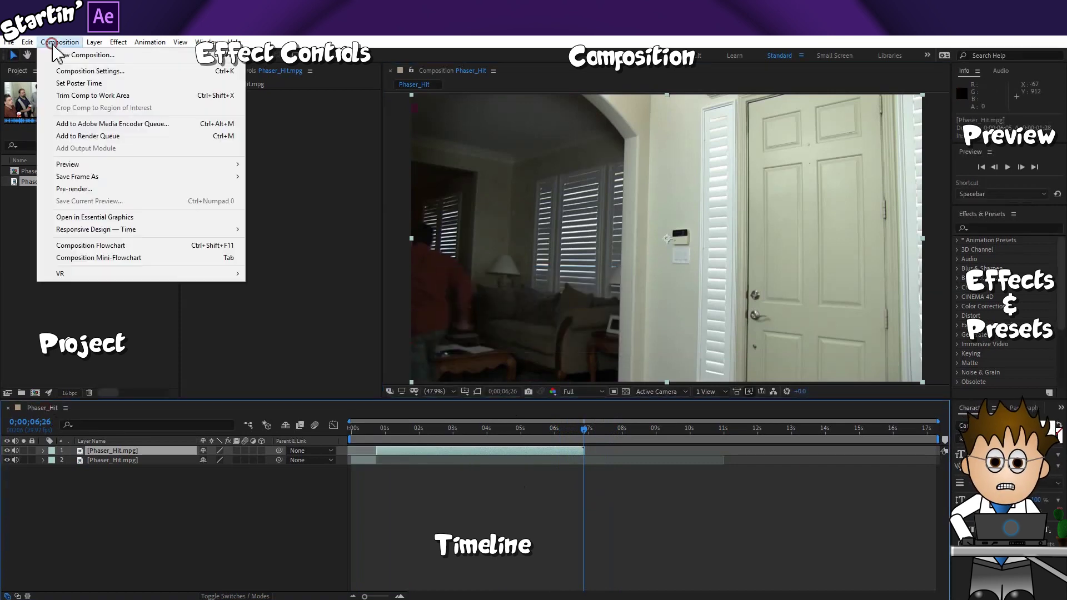
left_click(135, 72)
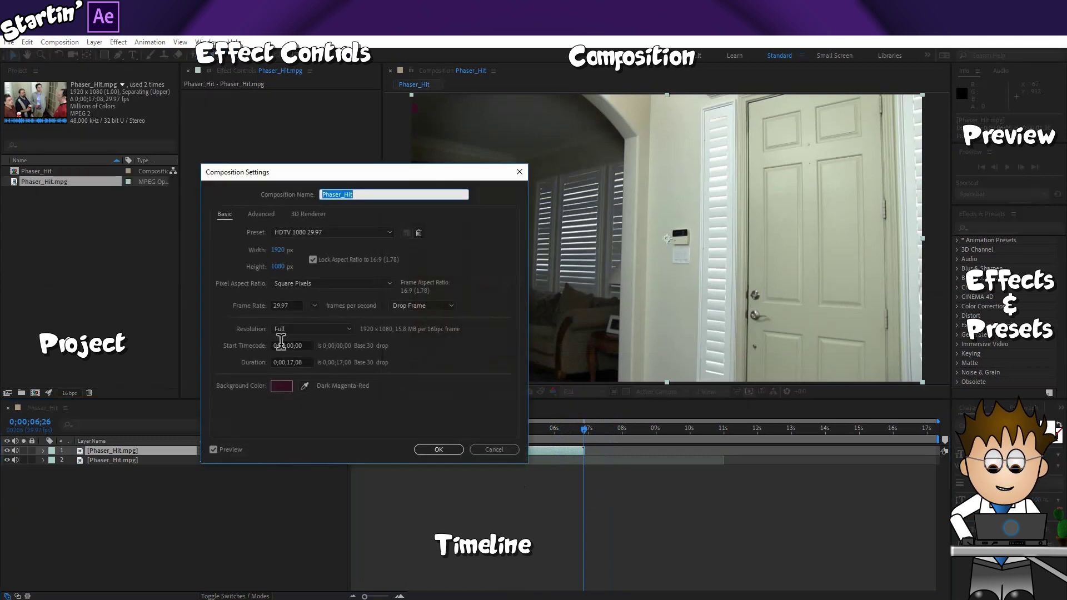
left_click(289, 362)
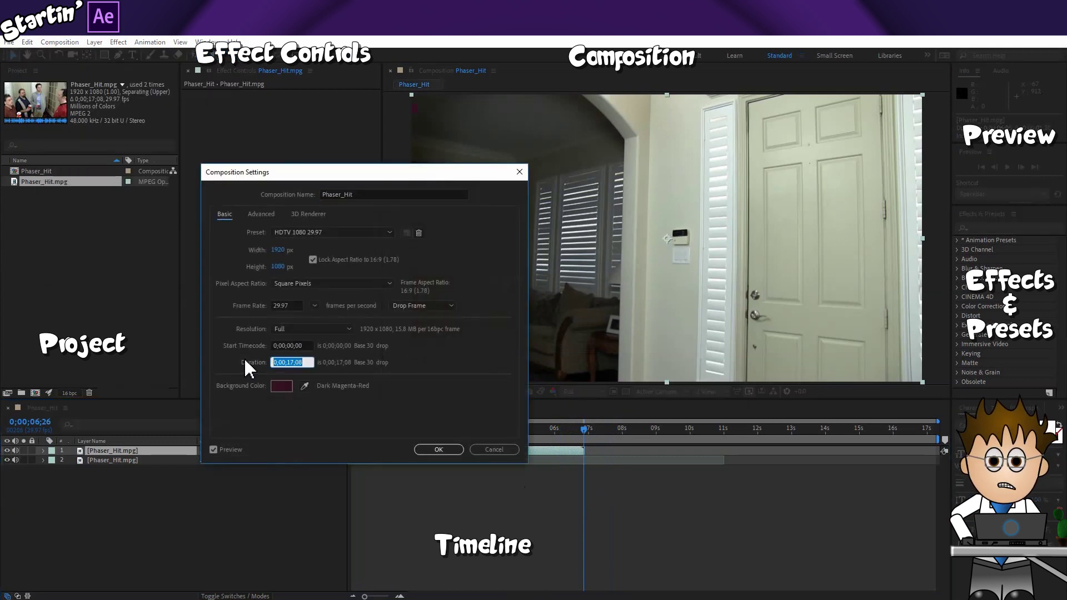
key("ctrl+v")
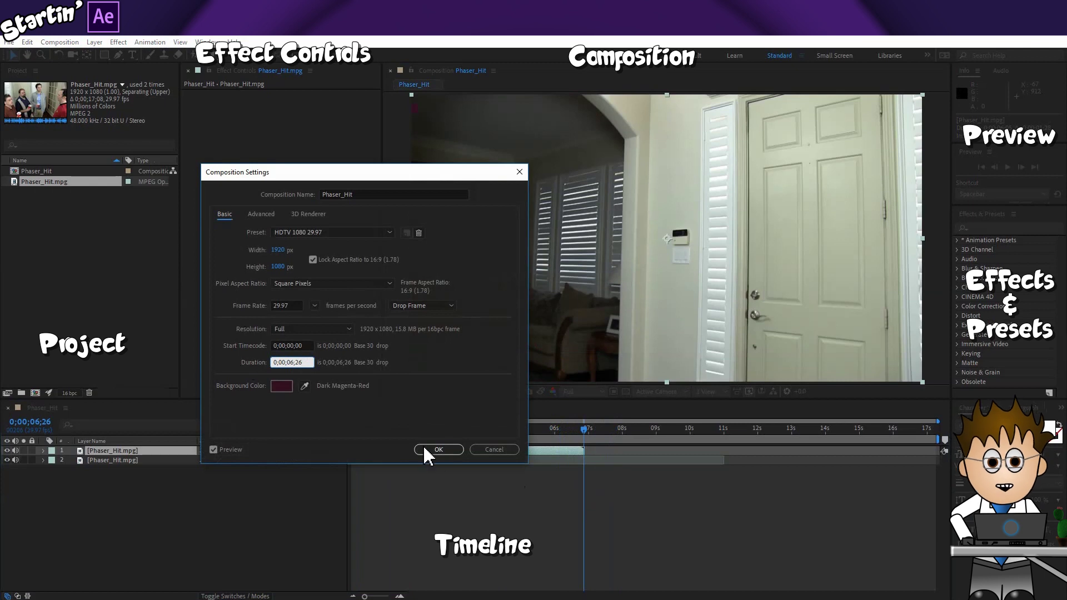
left_click(444, 450)
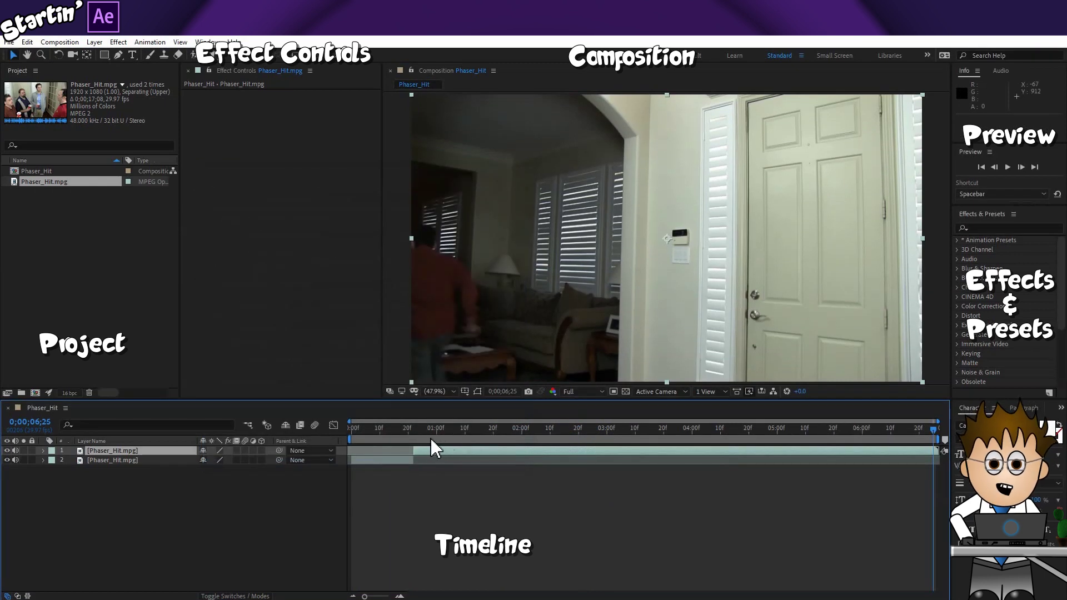
Preview the jump cut from the beginning, stopping at 0;00;00;12.
key("Home")
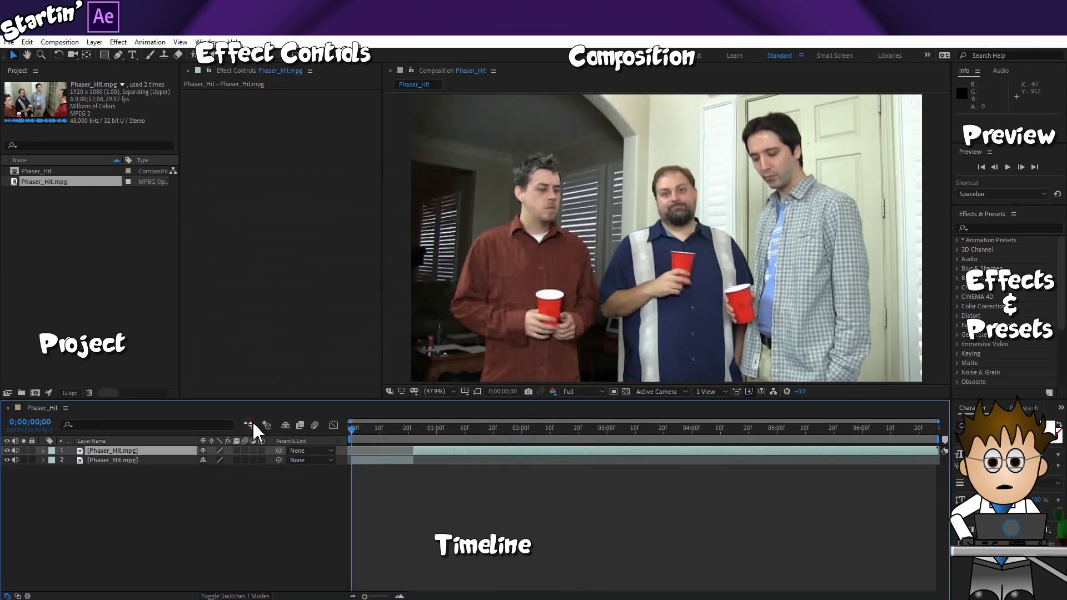
key("space")
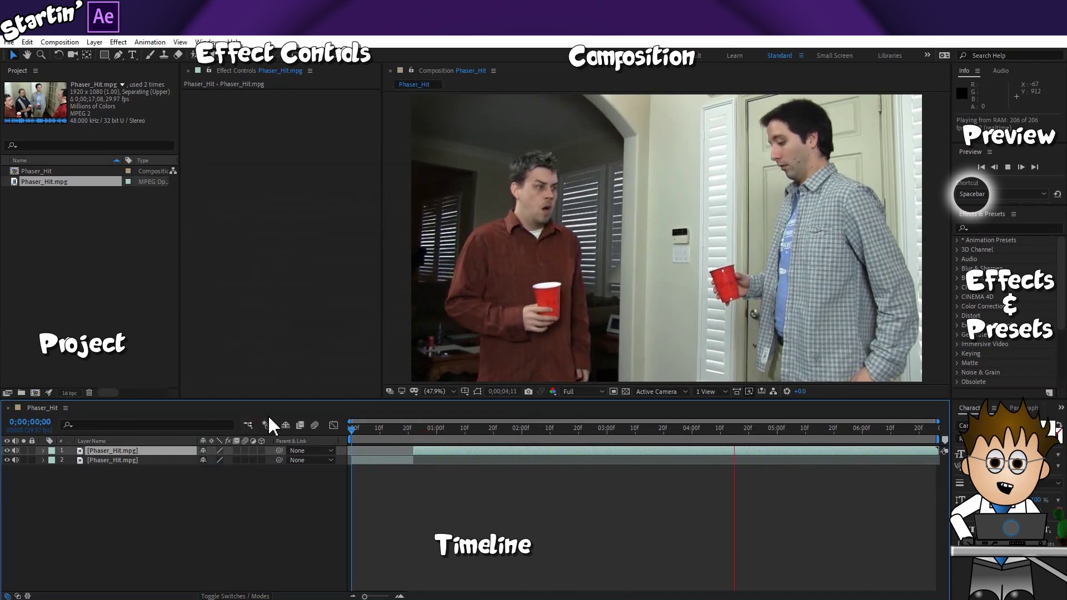
left_click(386, 431)
Nudge the lower layer's timing slightly and preview the jump cut again.
left_click(372, 461)
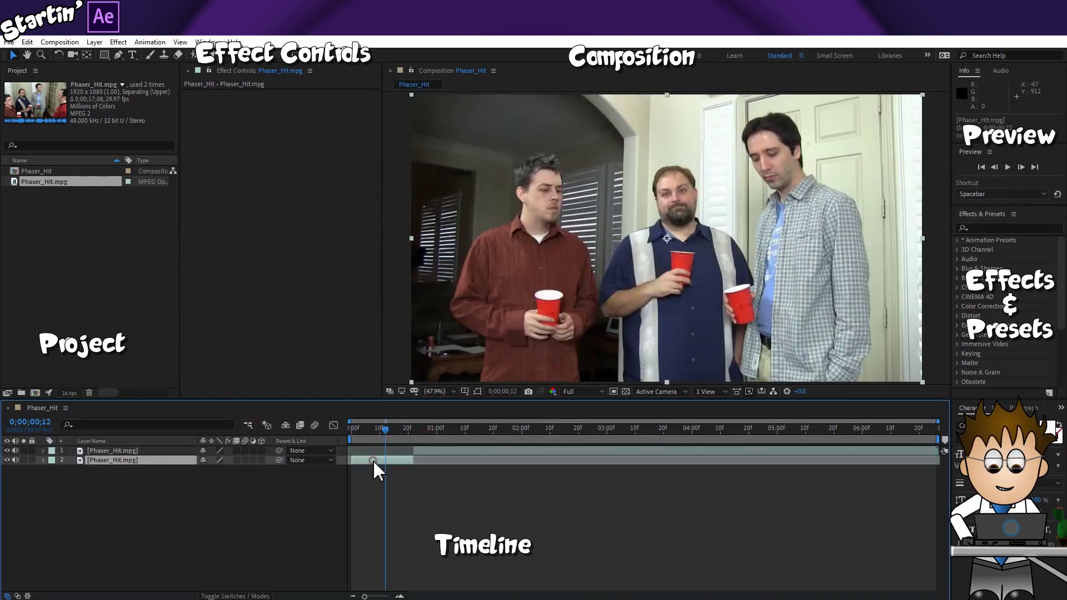
left_click_drag(376, 460, 417, 444)
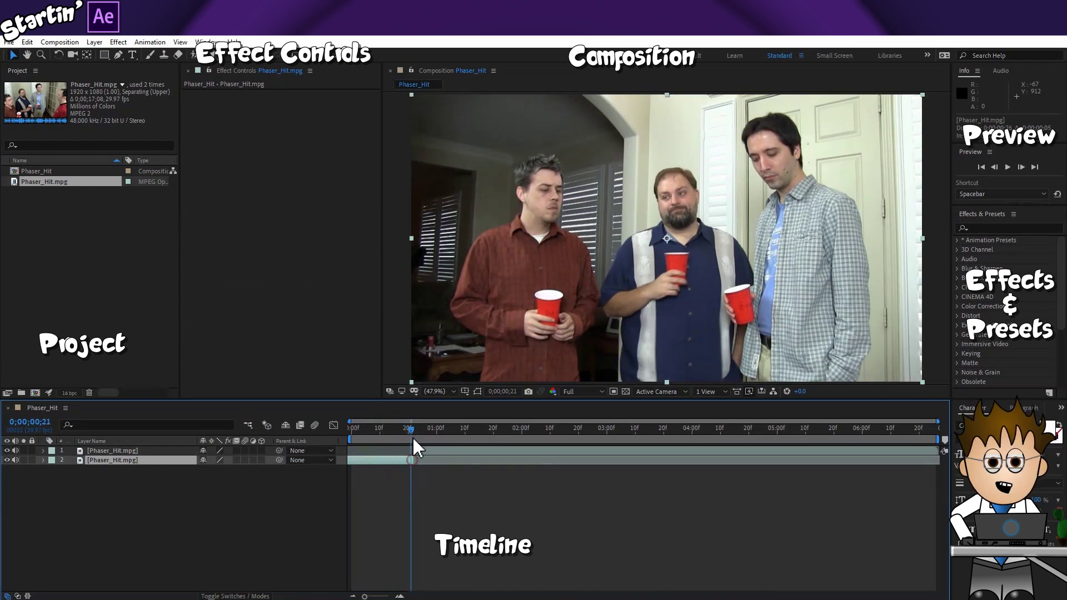
key("space")
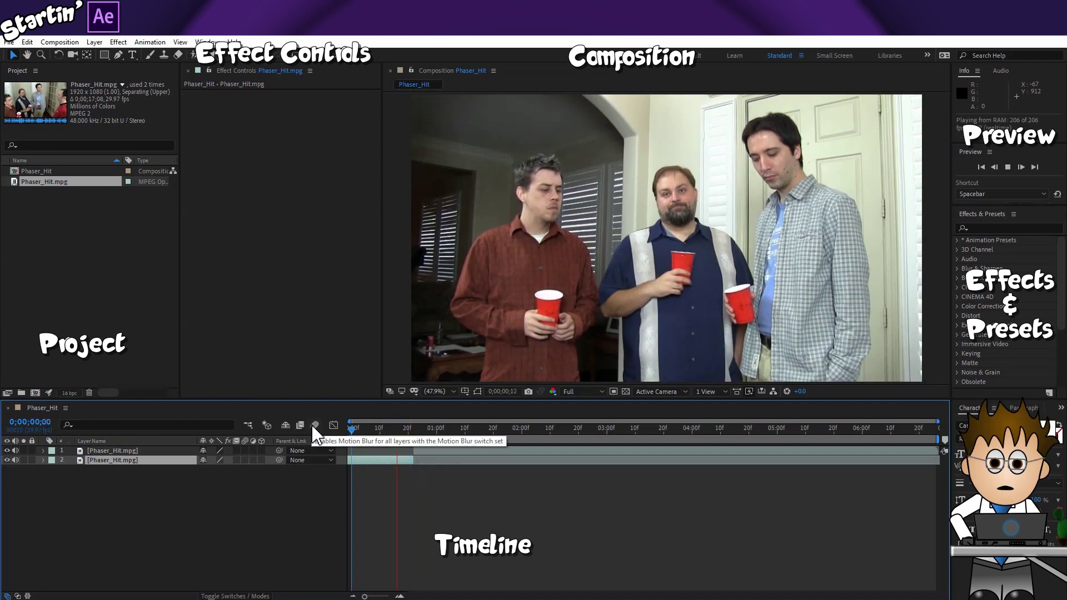